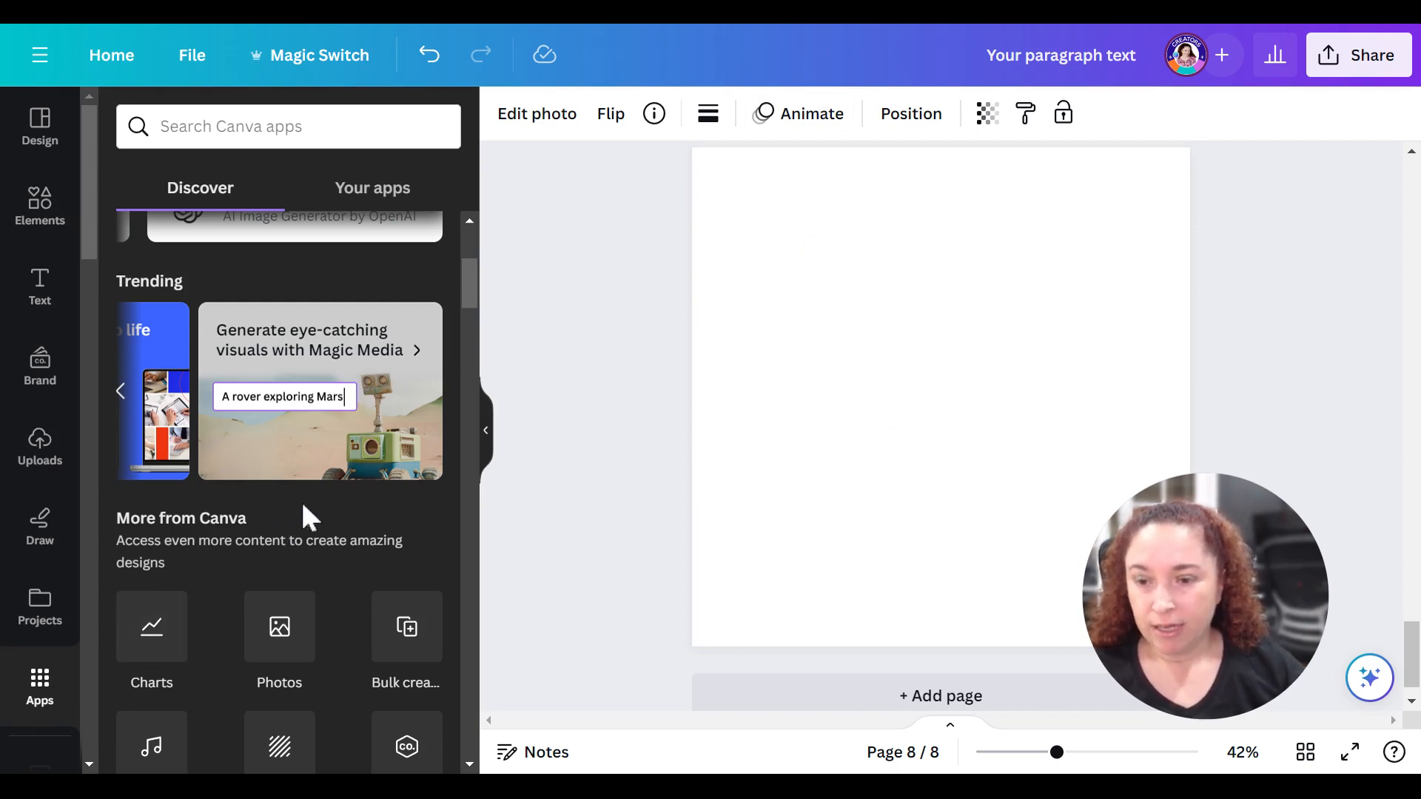
- Open the Magic Media app, glance at its video generator and return to image generation
click(323, 391)
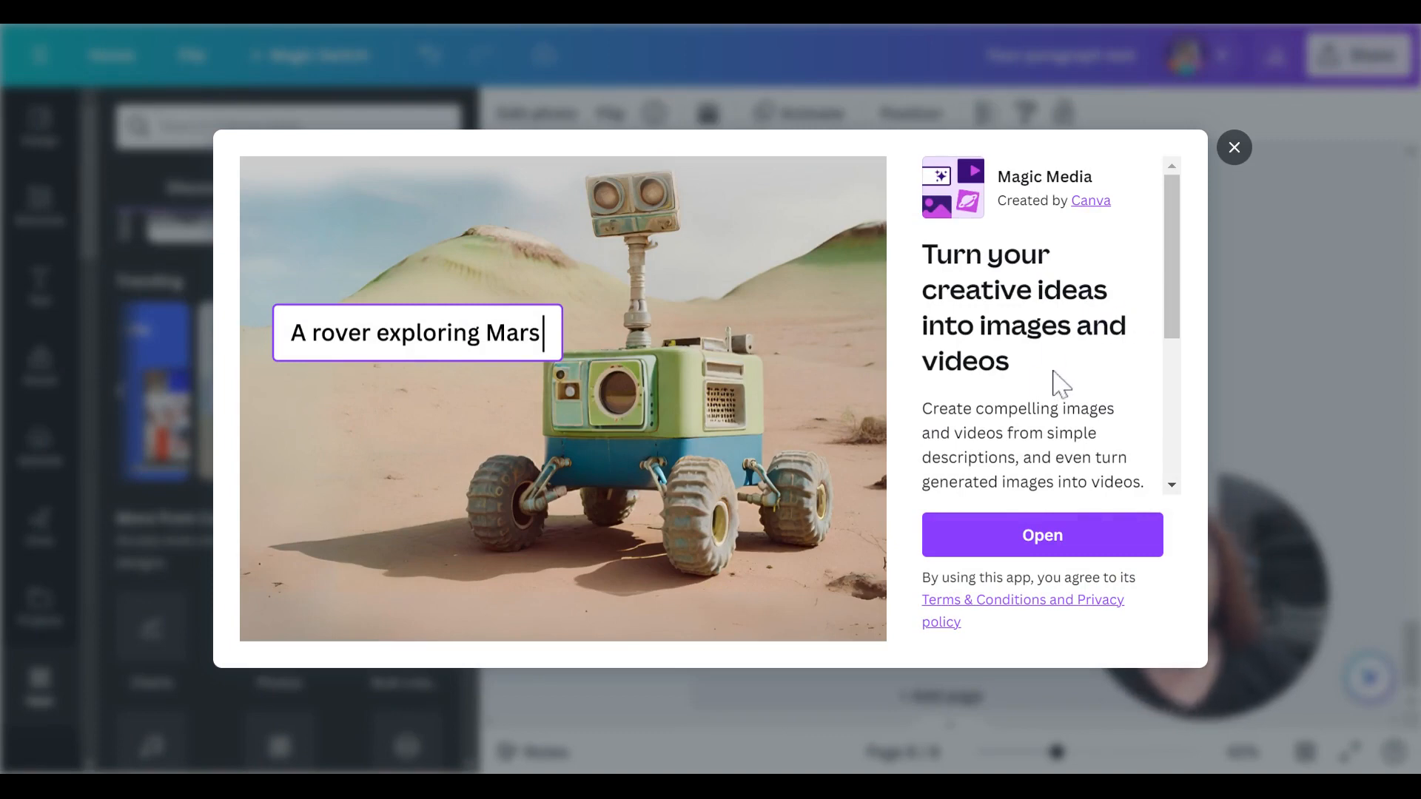
scroll(1066, 382, down, 2)
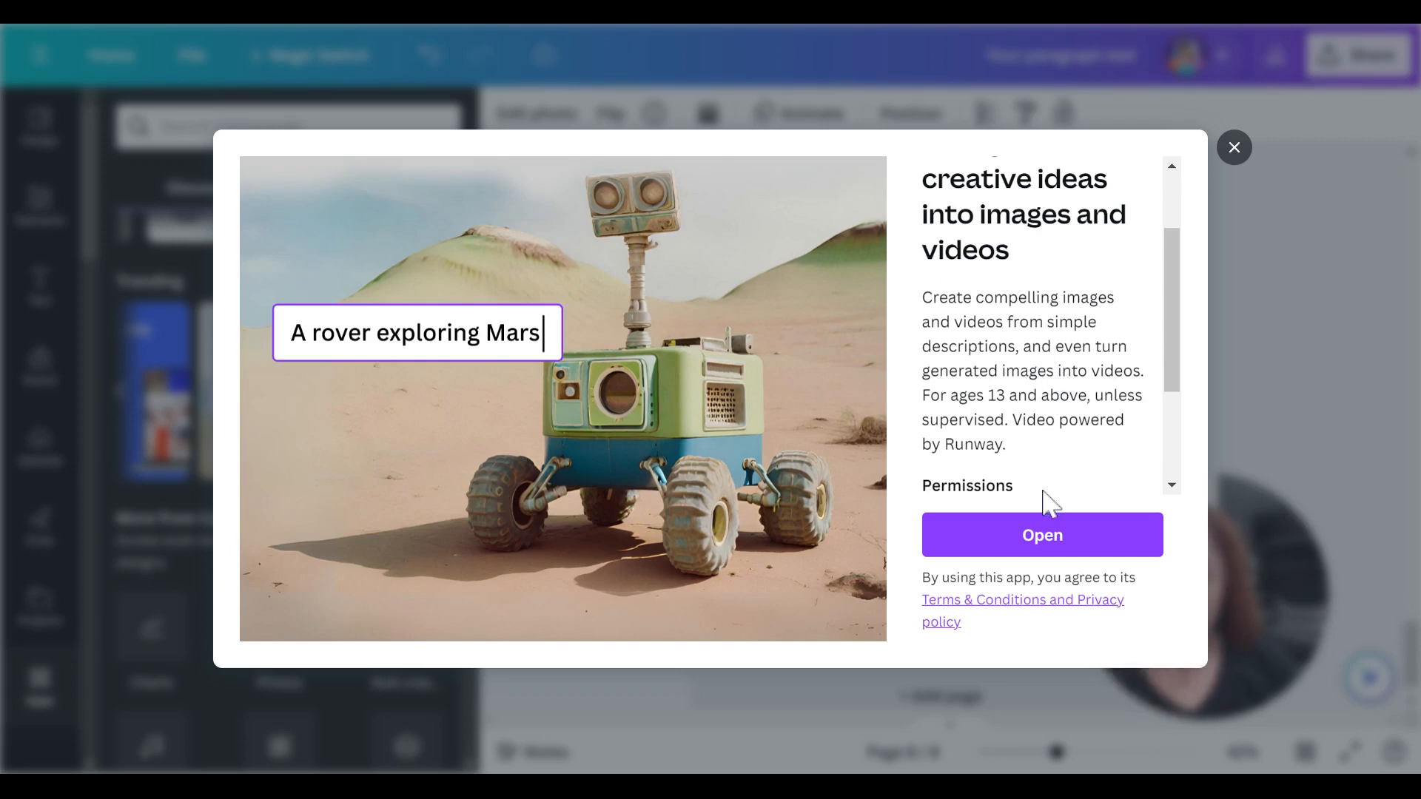
click(1045, 541)
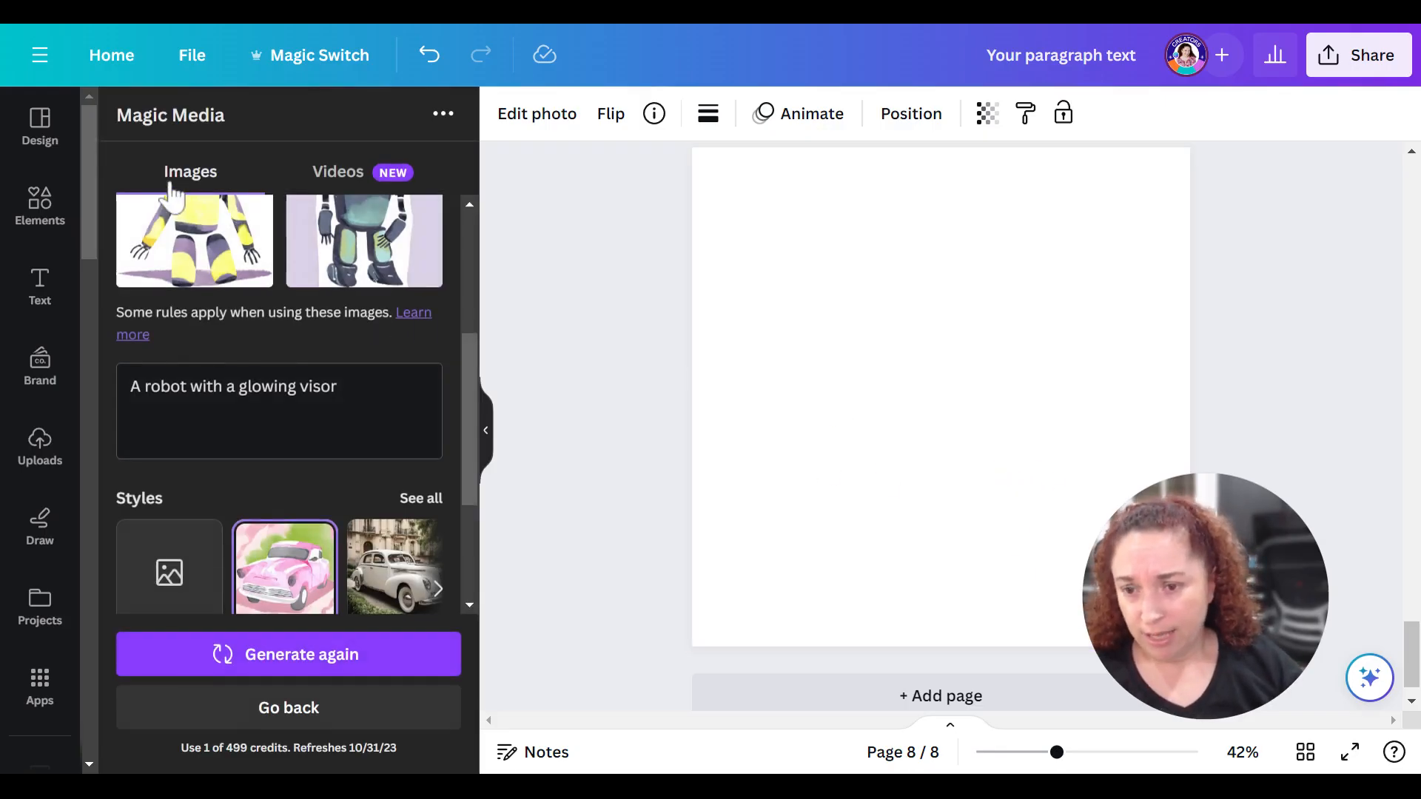
click(355, 185)
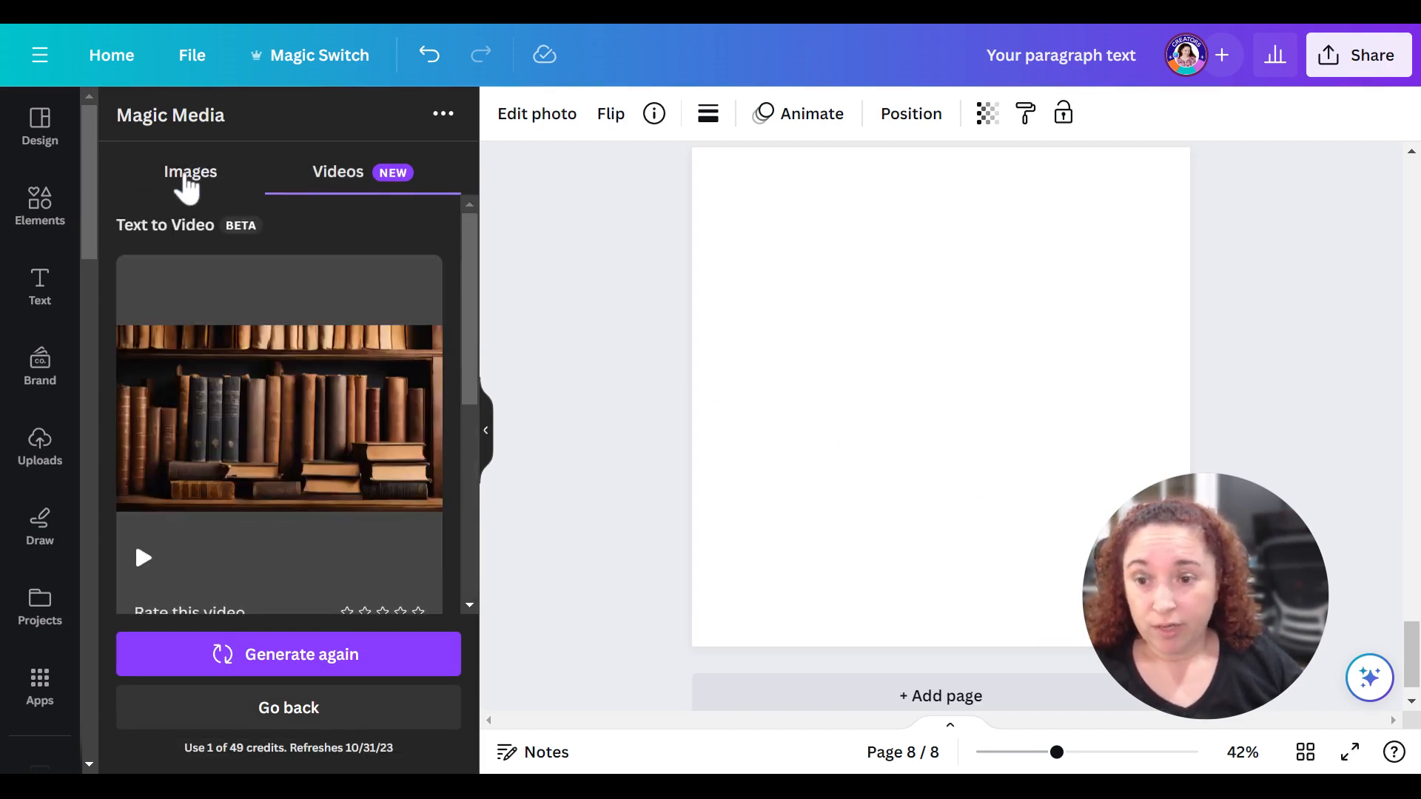
click(189, 178)
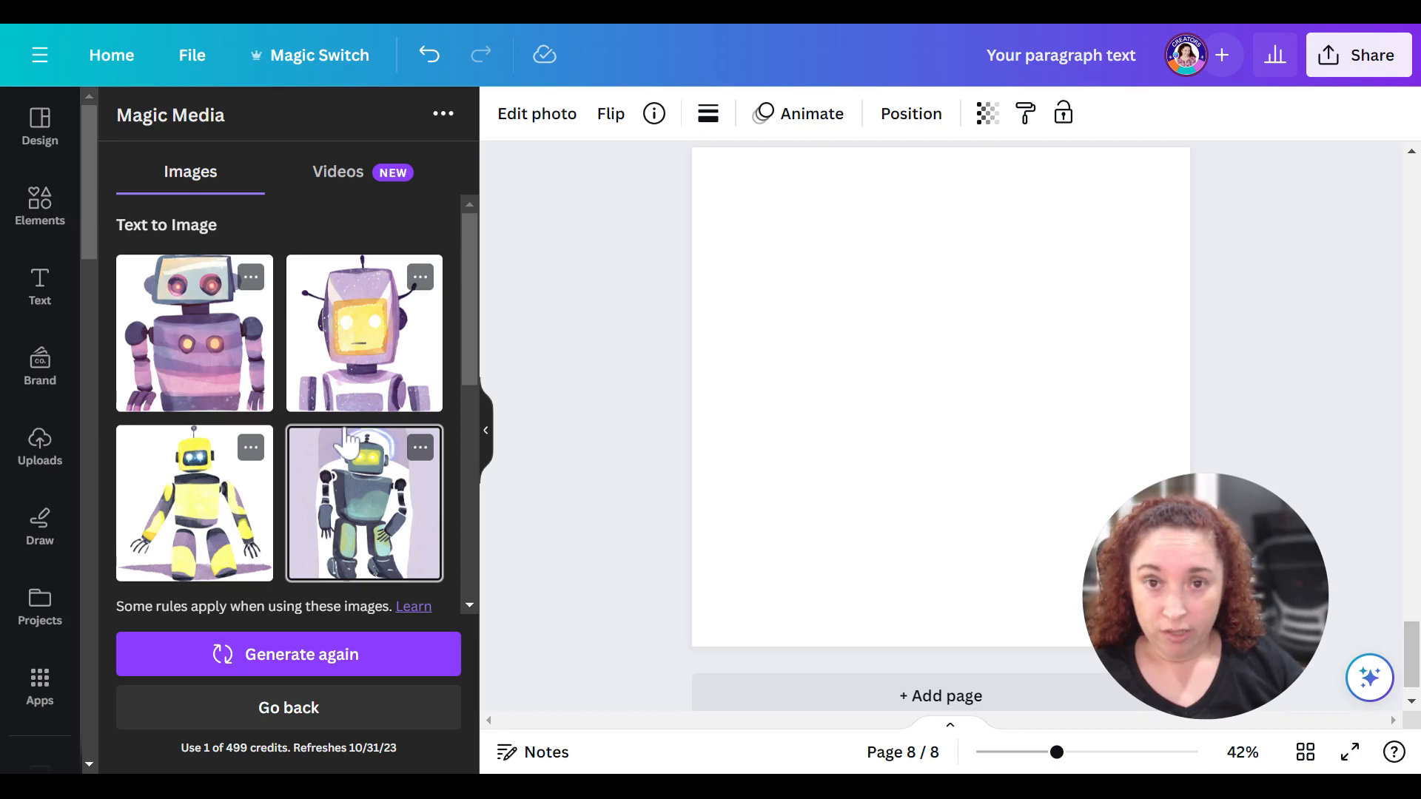
- Look through the full collection of image styles, from Photography to Digital art and Fine art, and return to the image generator
scroll(345, 441, down, 5)
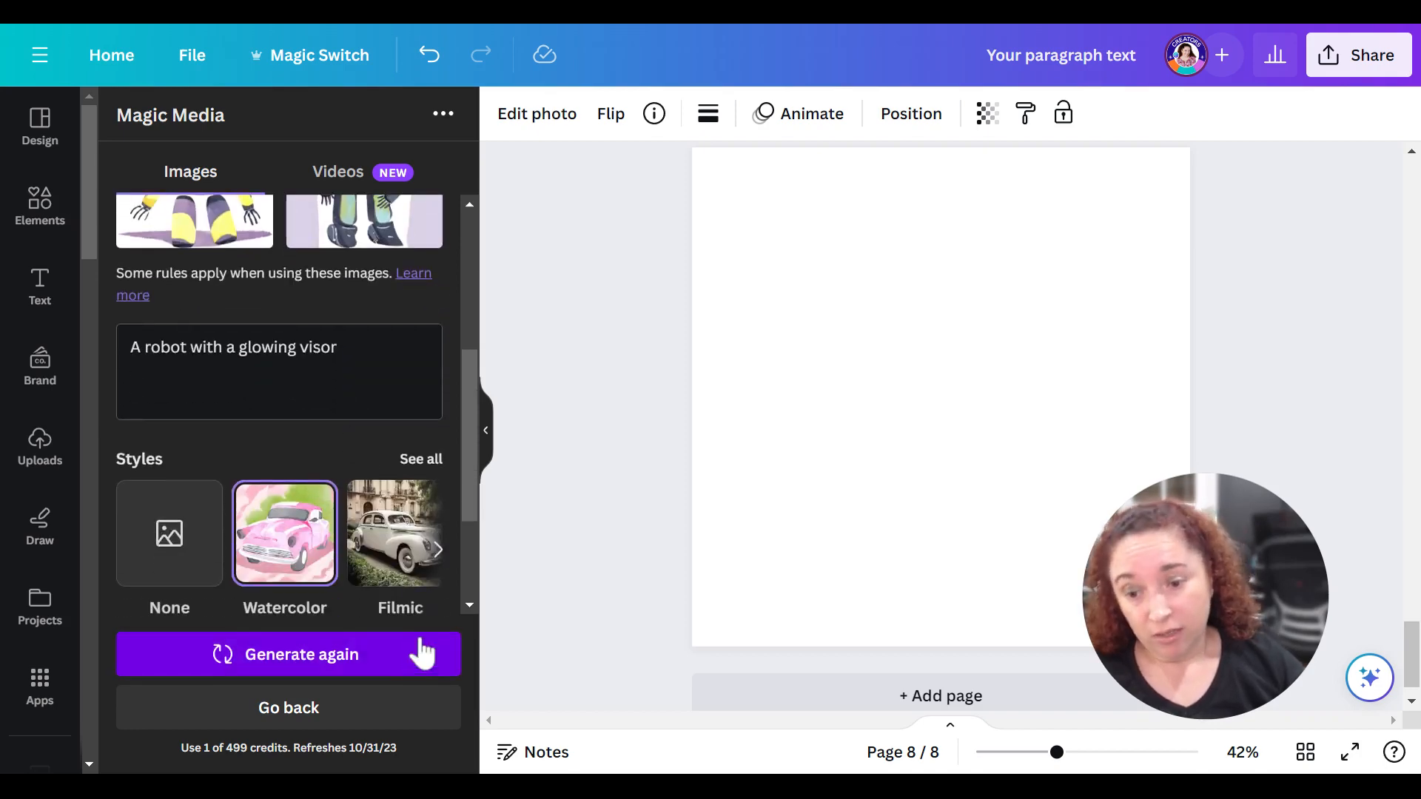
scroll(400, 587, down, 3)
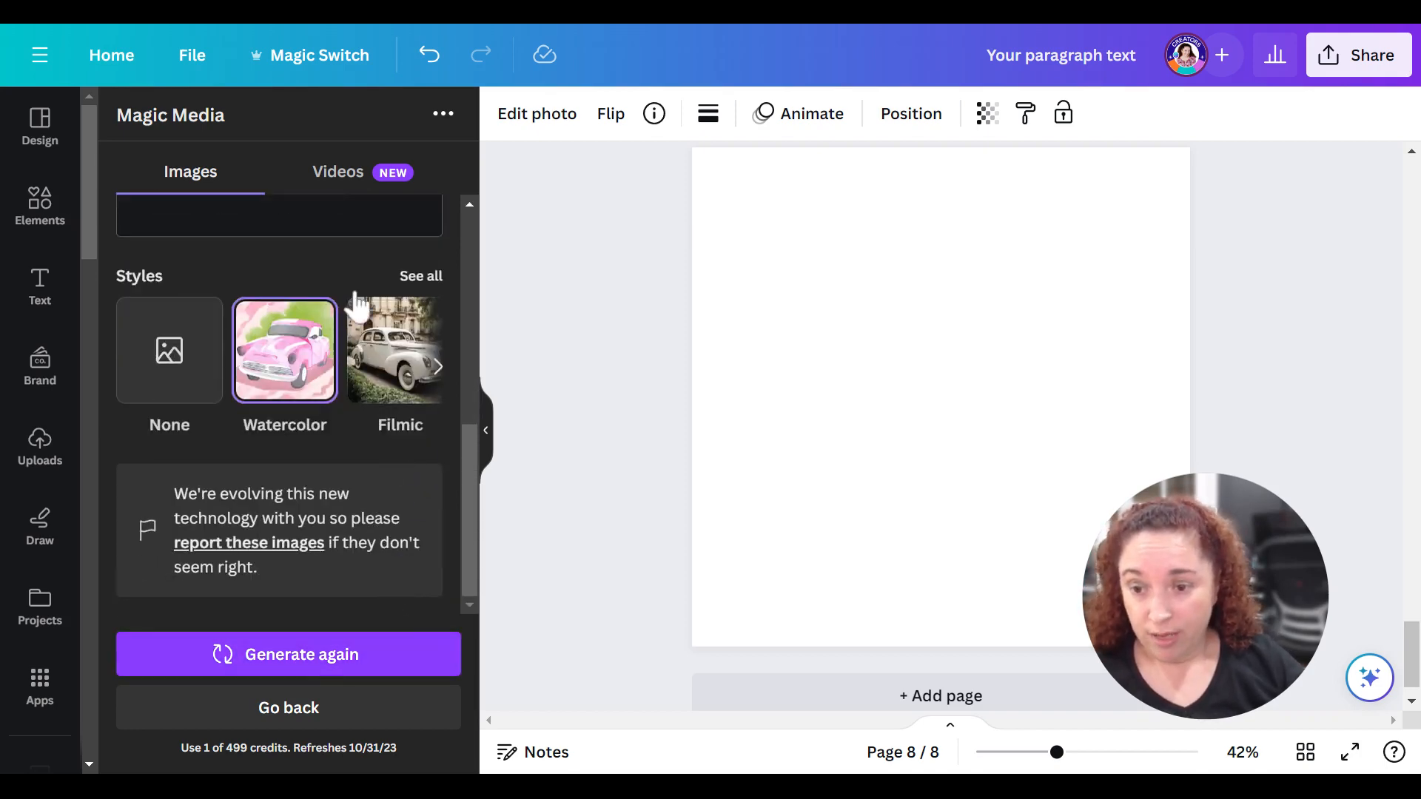
click(429, 277)
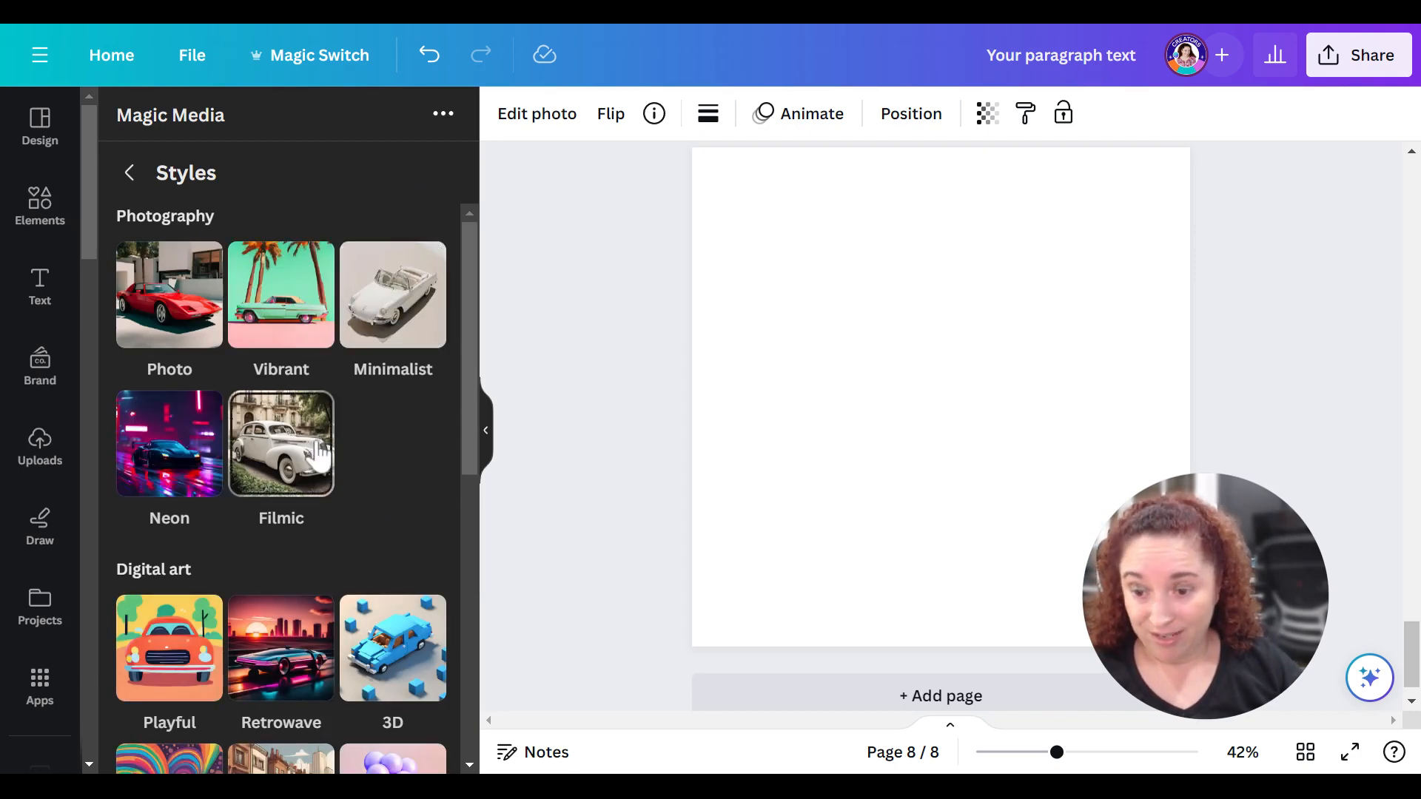
scroll(343, 466, down, 8)
scroll(343, 466, up, 5)
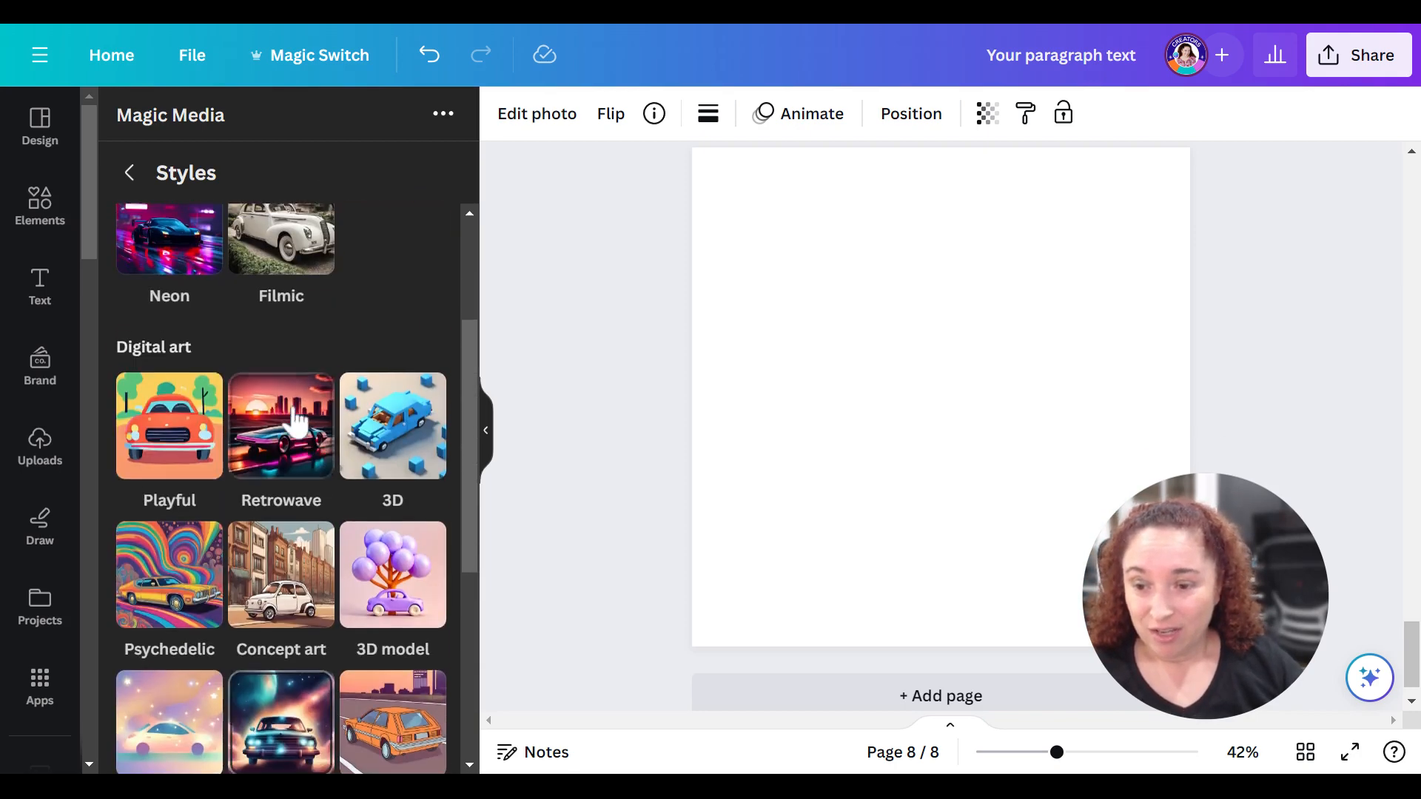
click(400, 588)
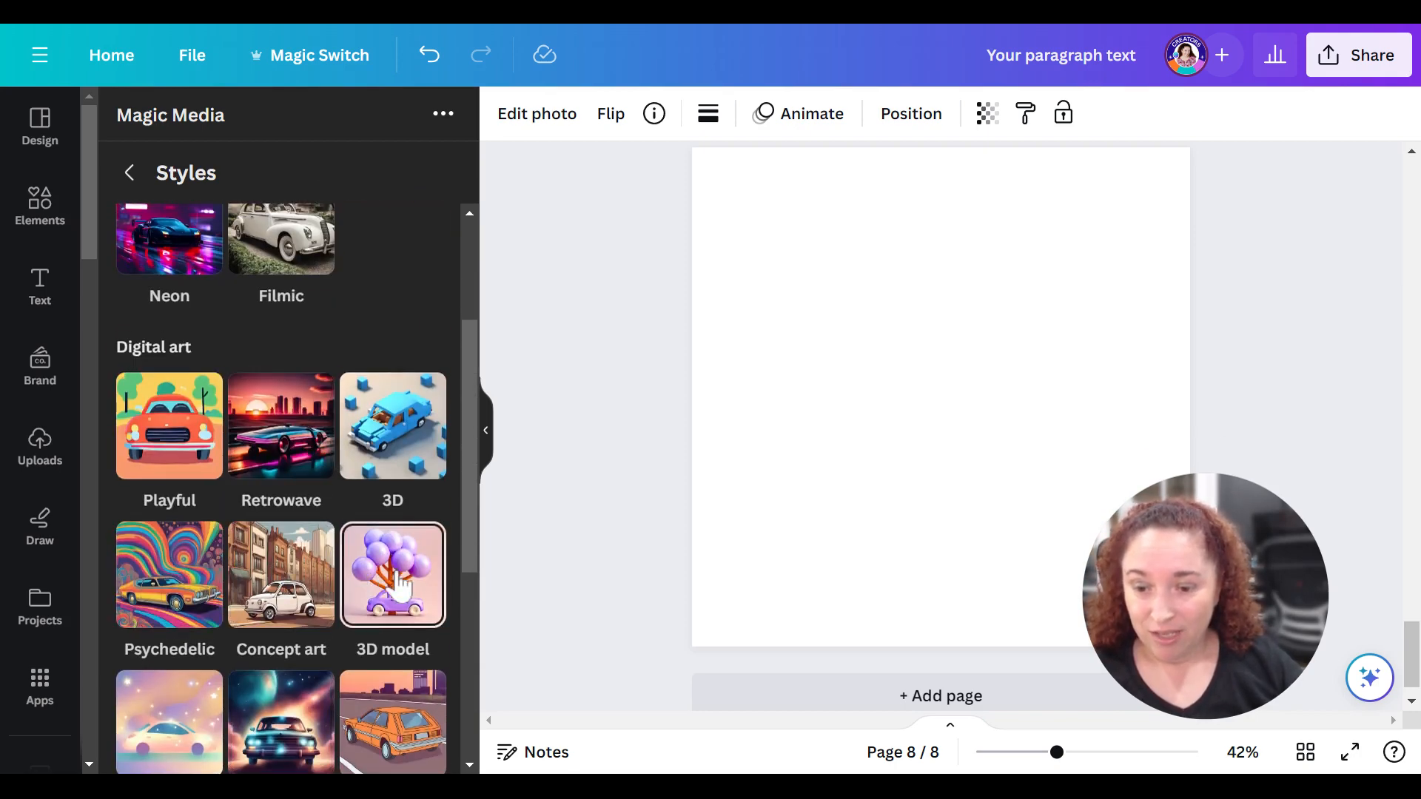
scroll(389, 566, down, 3)
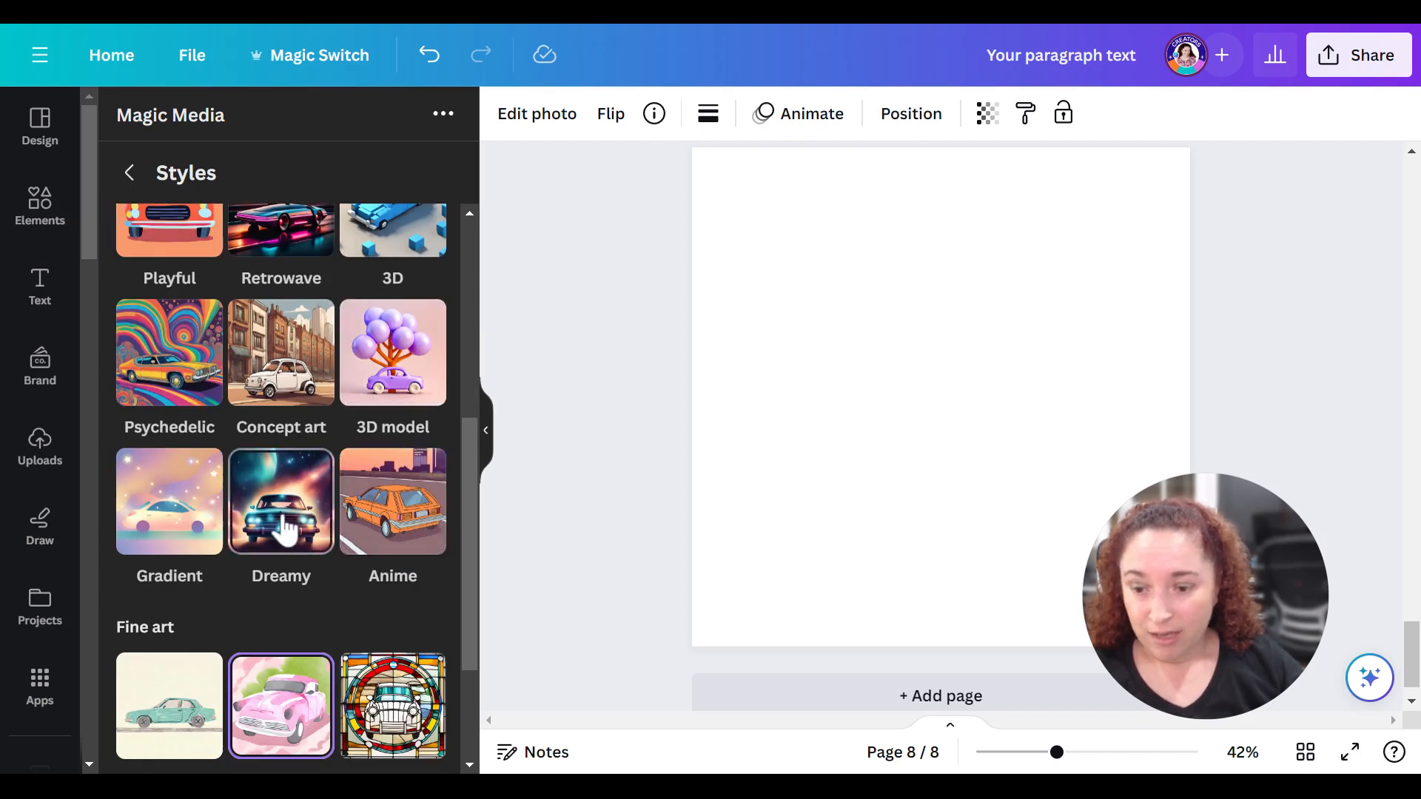
scroll(288, 529, down, 3)
scroll(287, 529, up, 8)
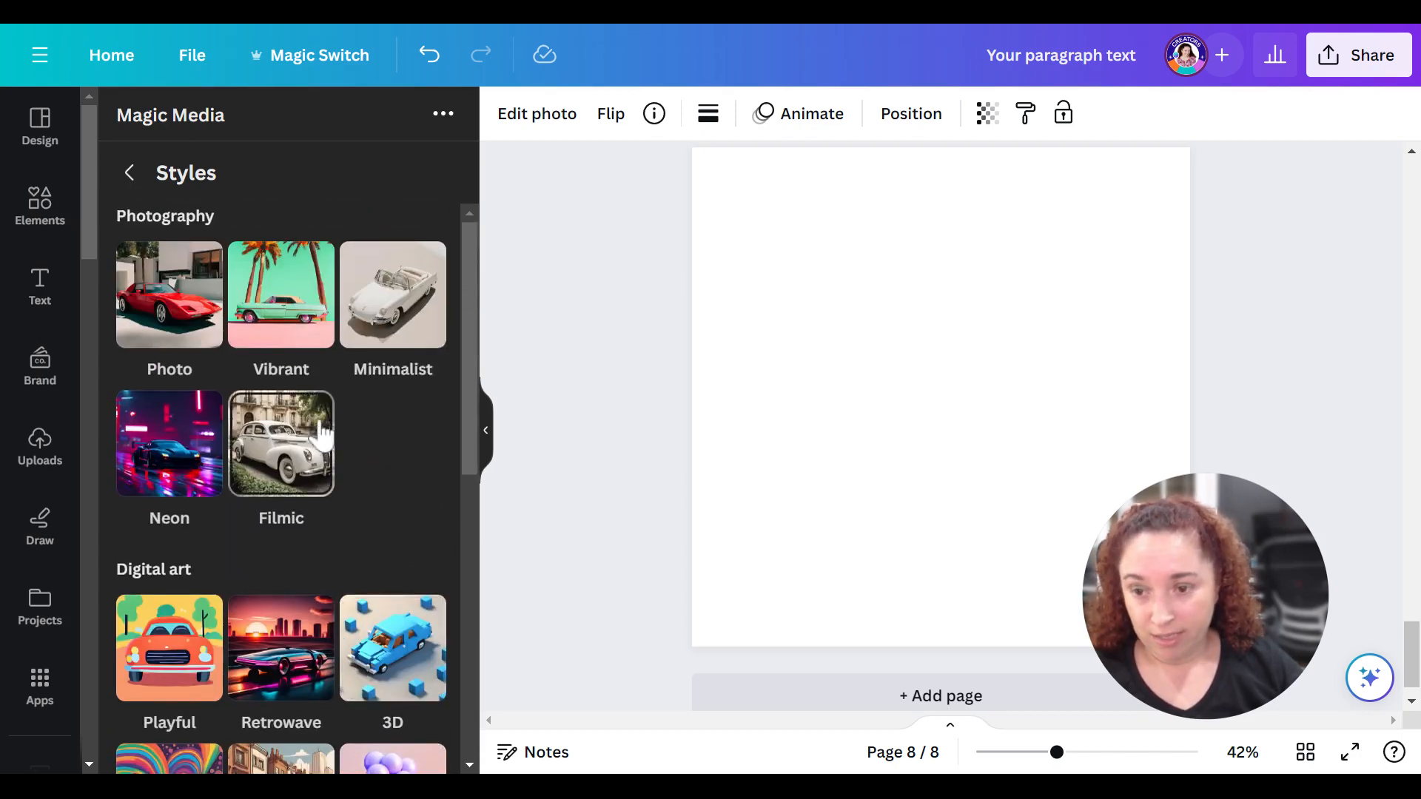
click(132, 177)
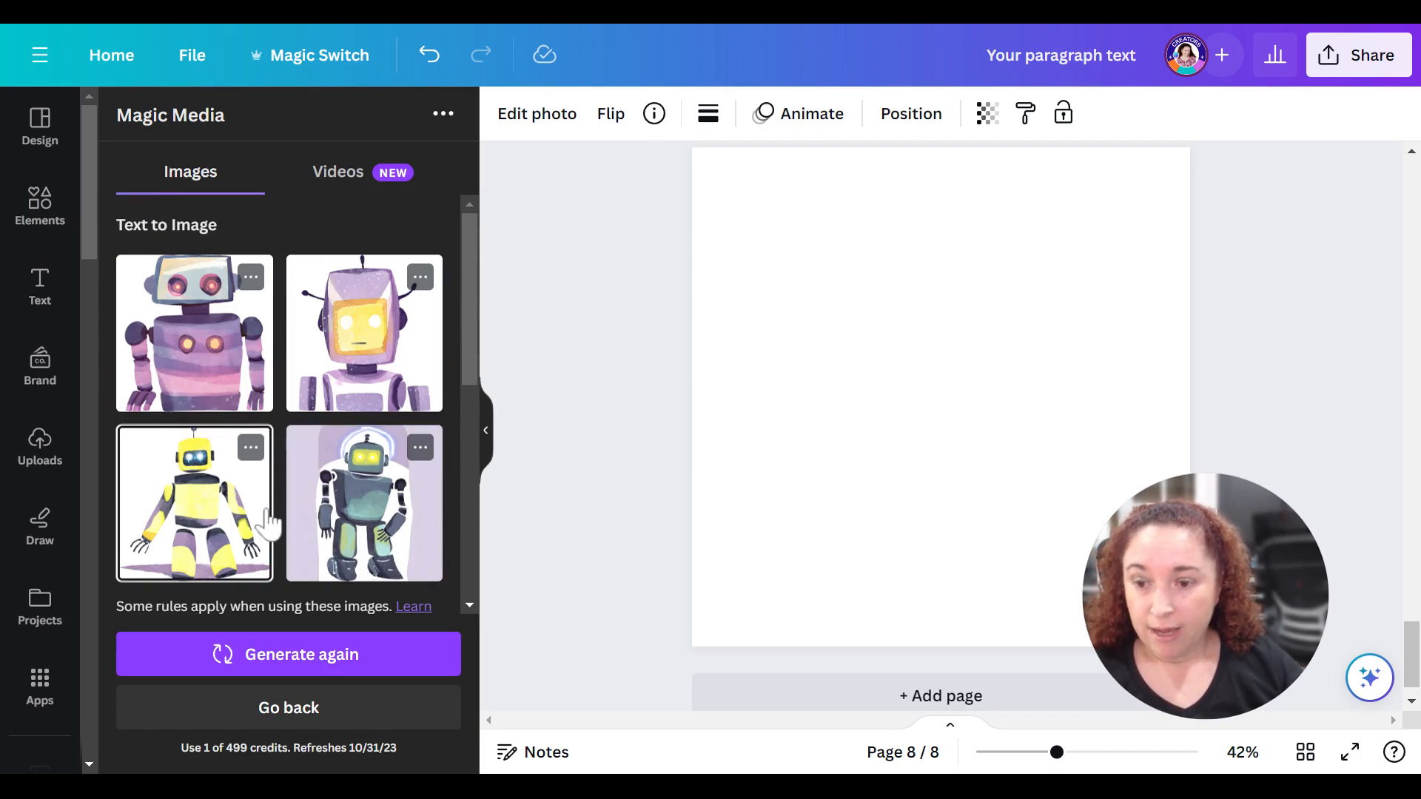
- Replace the image prompt with "A race car in fiery red"
scroll(296, 515, down, 5)
scroll(296, 511, down, 2)
scroll(309, 494, up, 2)
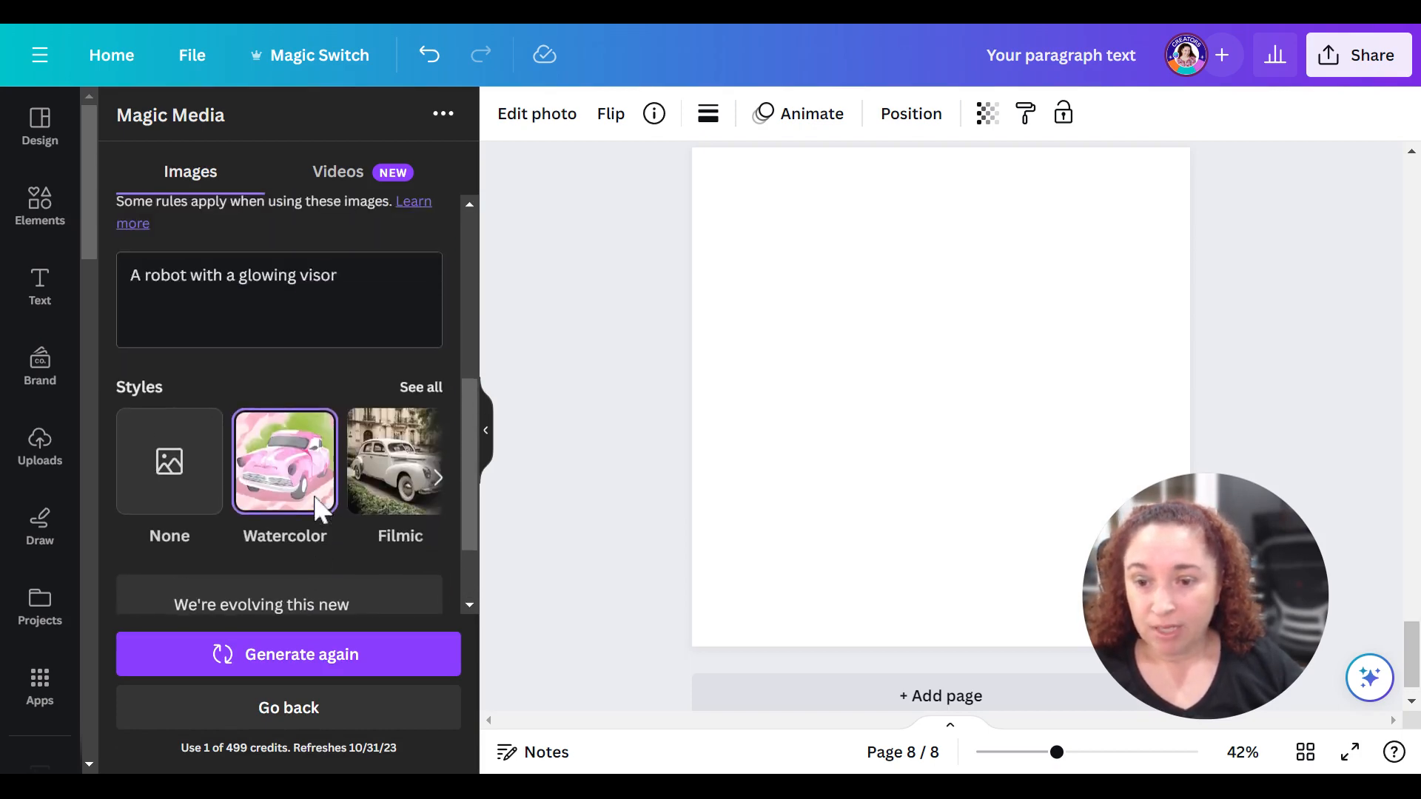
scroll(300, 474, up, 3)
scroll(311, 474, down, 1)
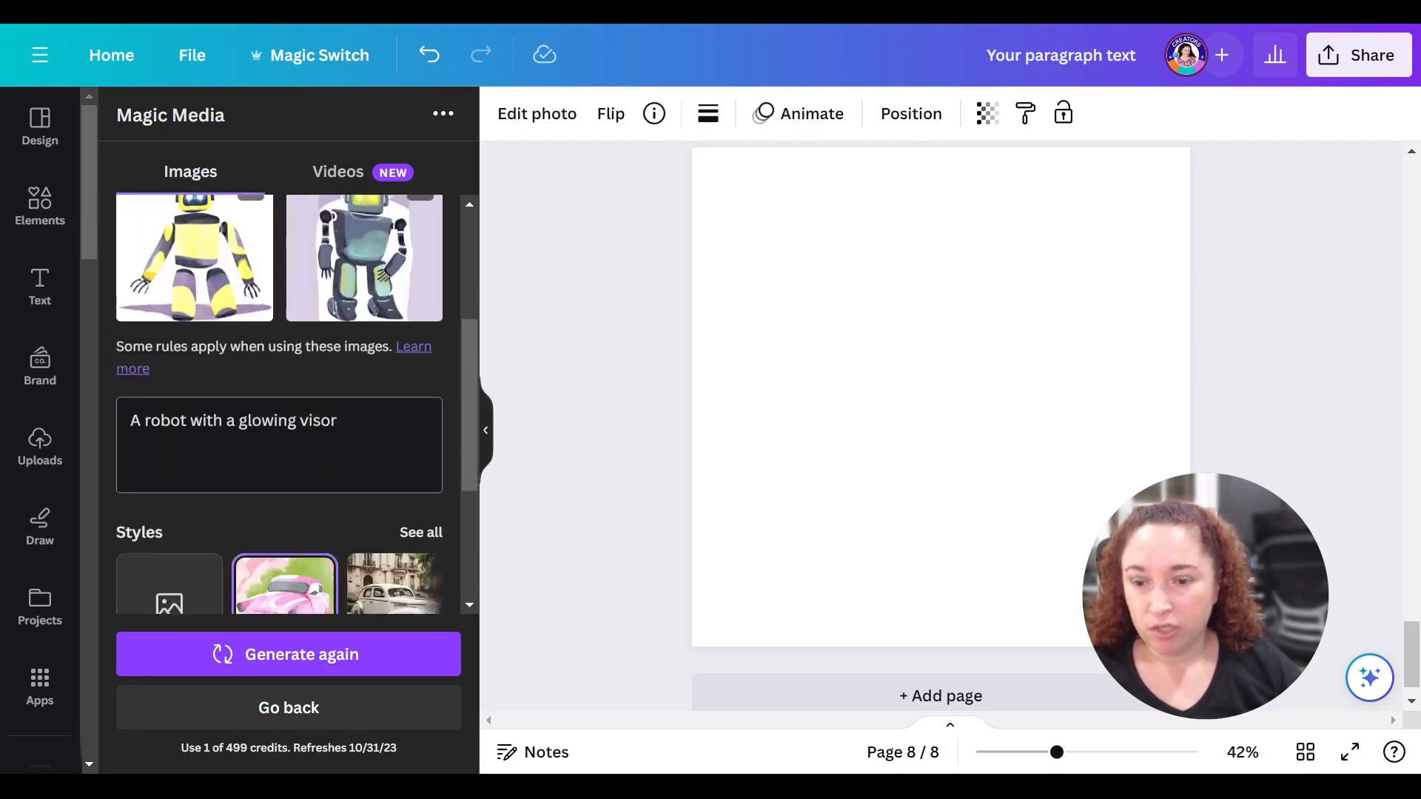
scroll(363, 492, up, 3)
scroll(304, 444, down, 3)
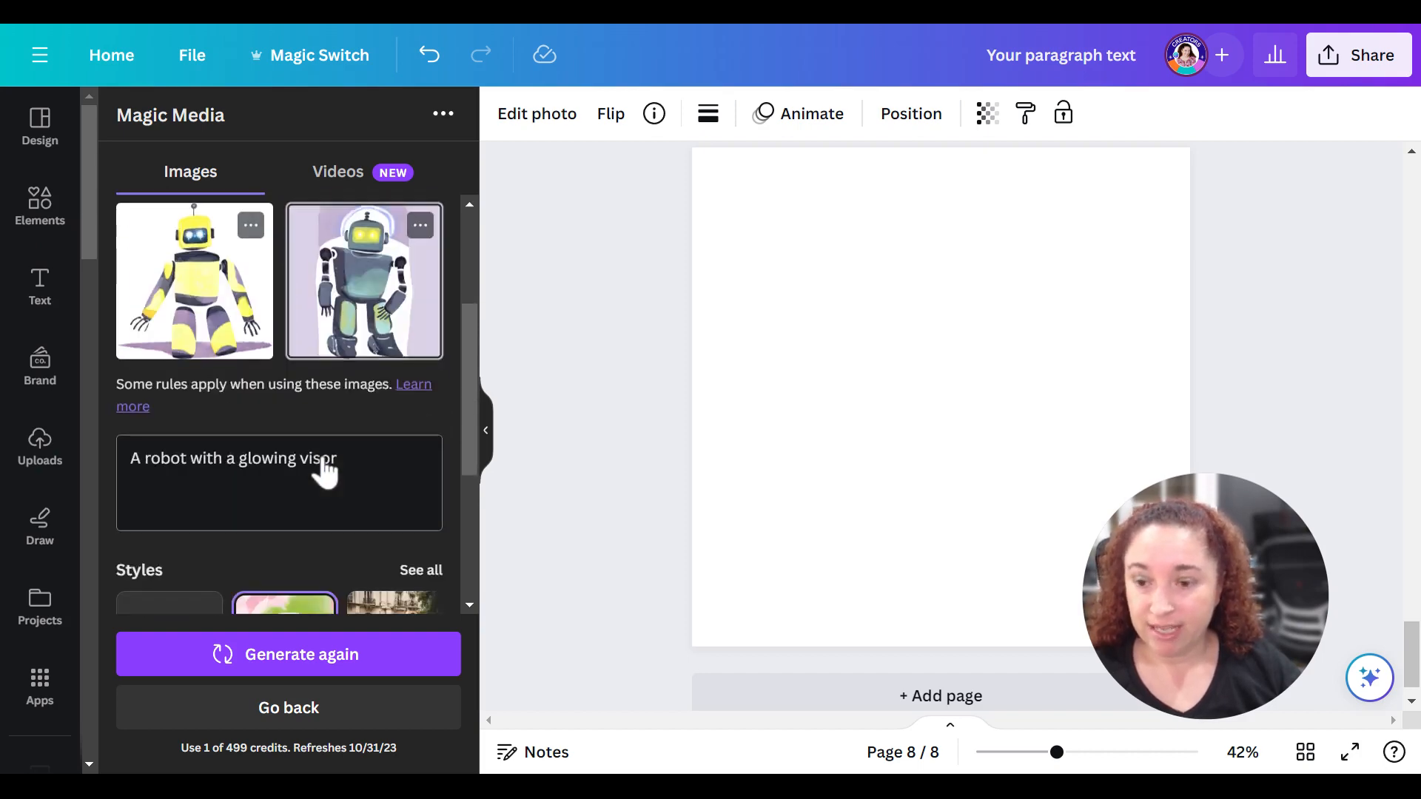
scroll(367, 436, down, 2)
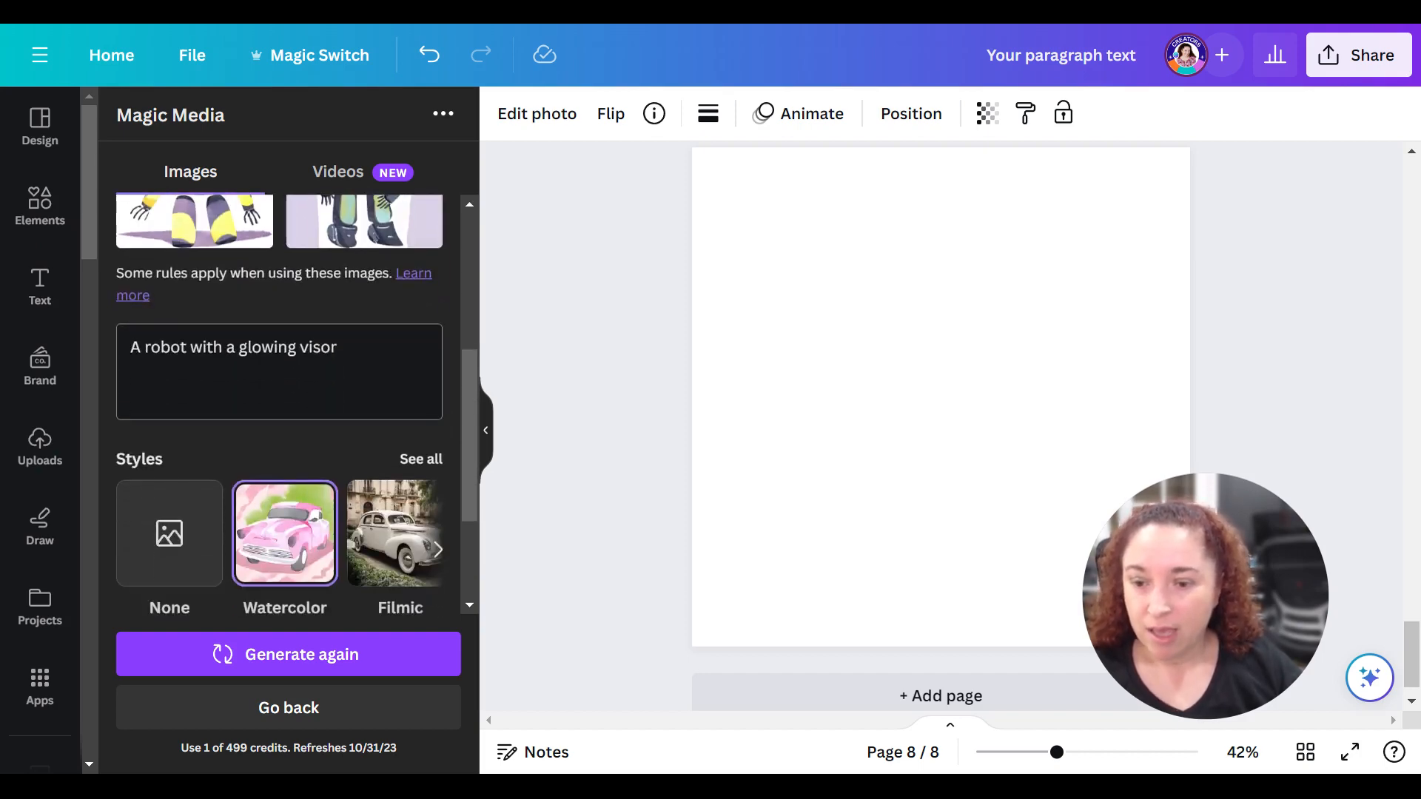
drag(355, 348, 83, 386)
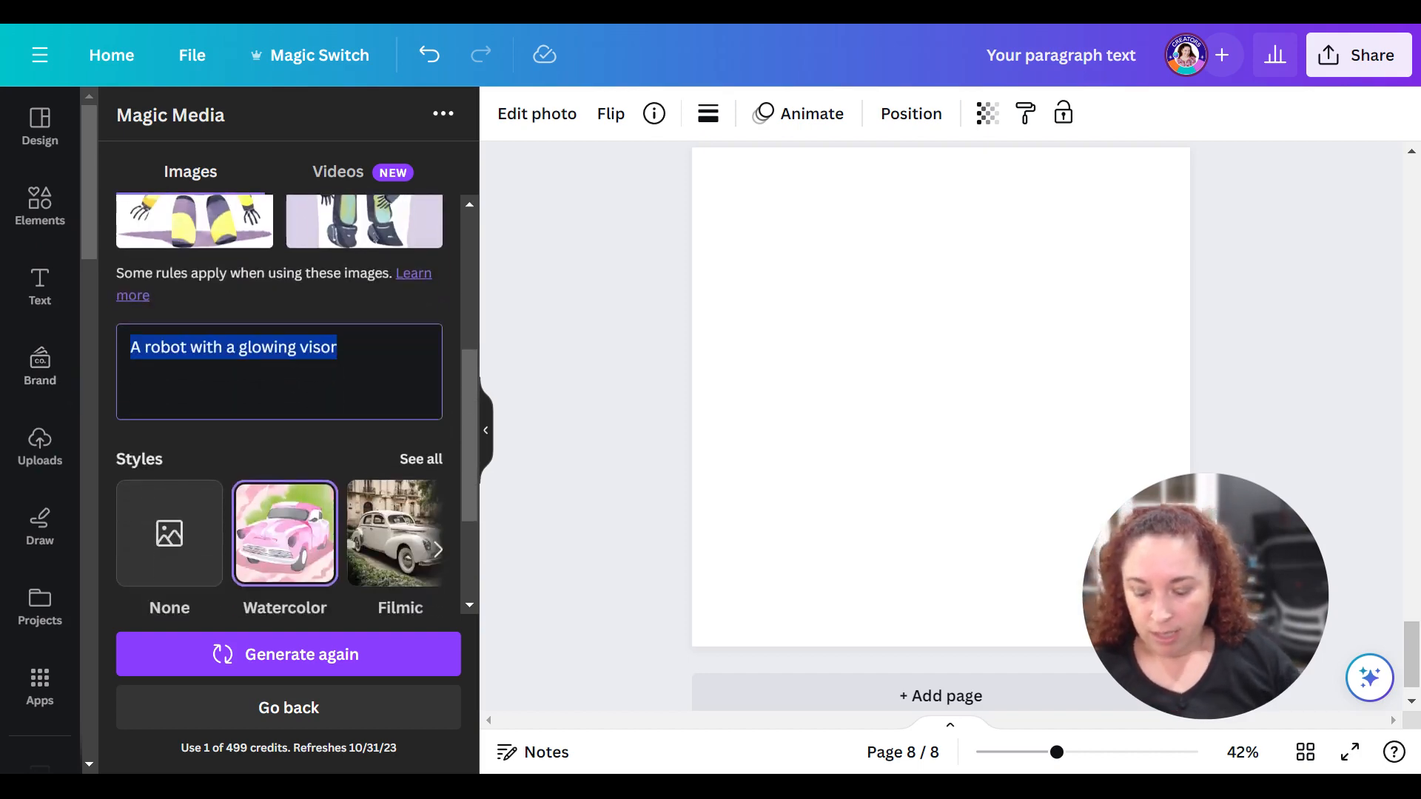
text(A race car in fiery red)
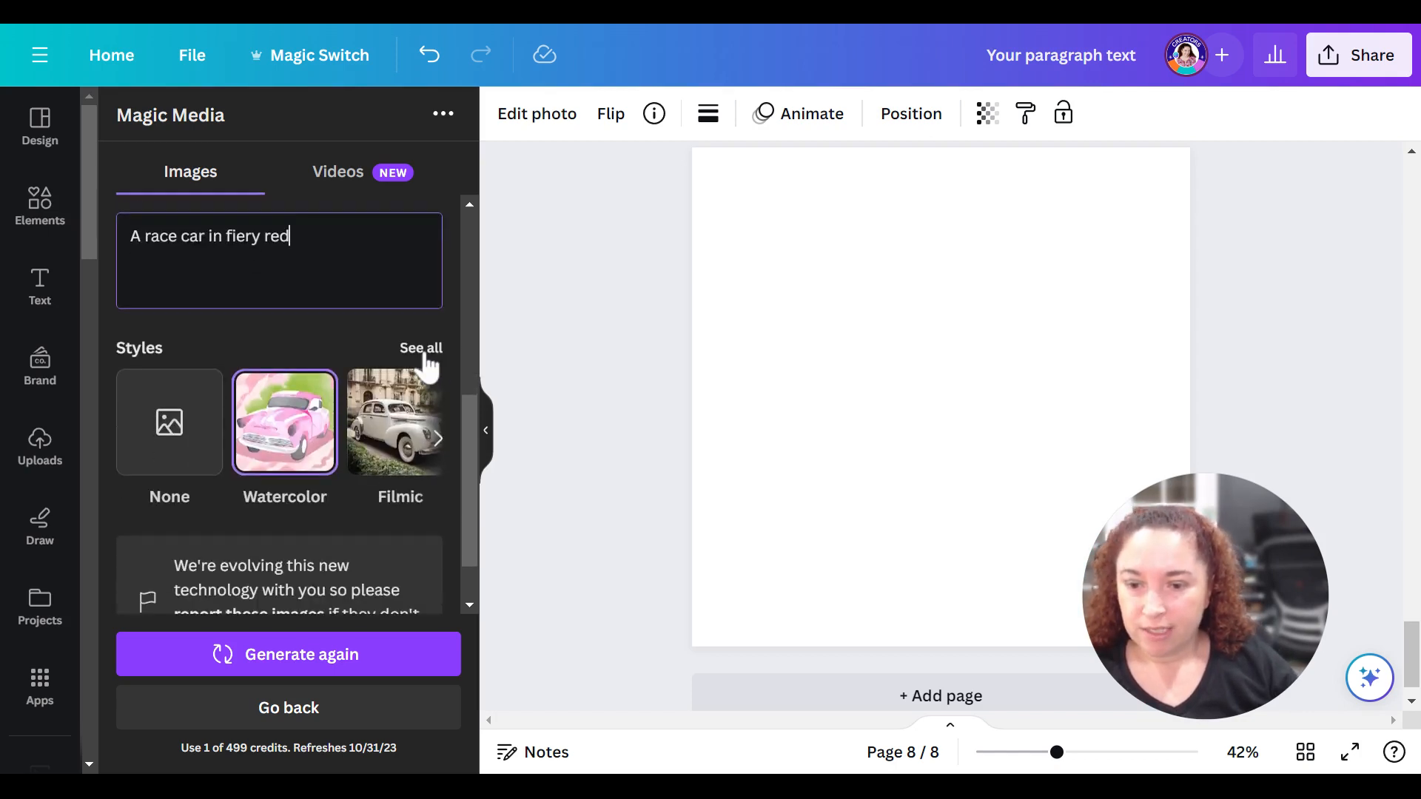
- Choose the Psychedelic style from the full style collection and generate new images from the prompt
click(416, 348)
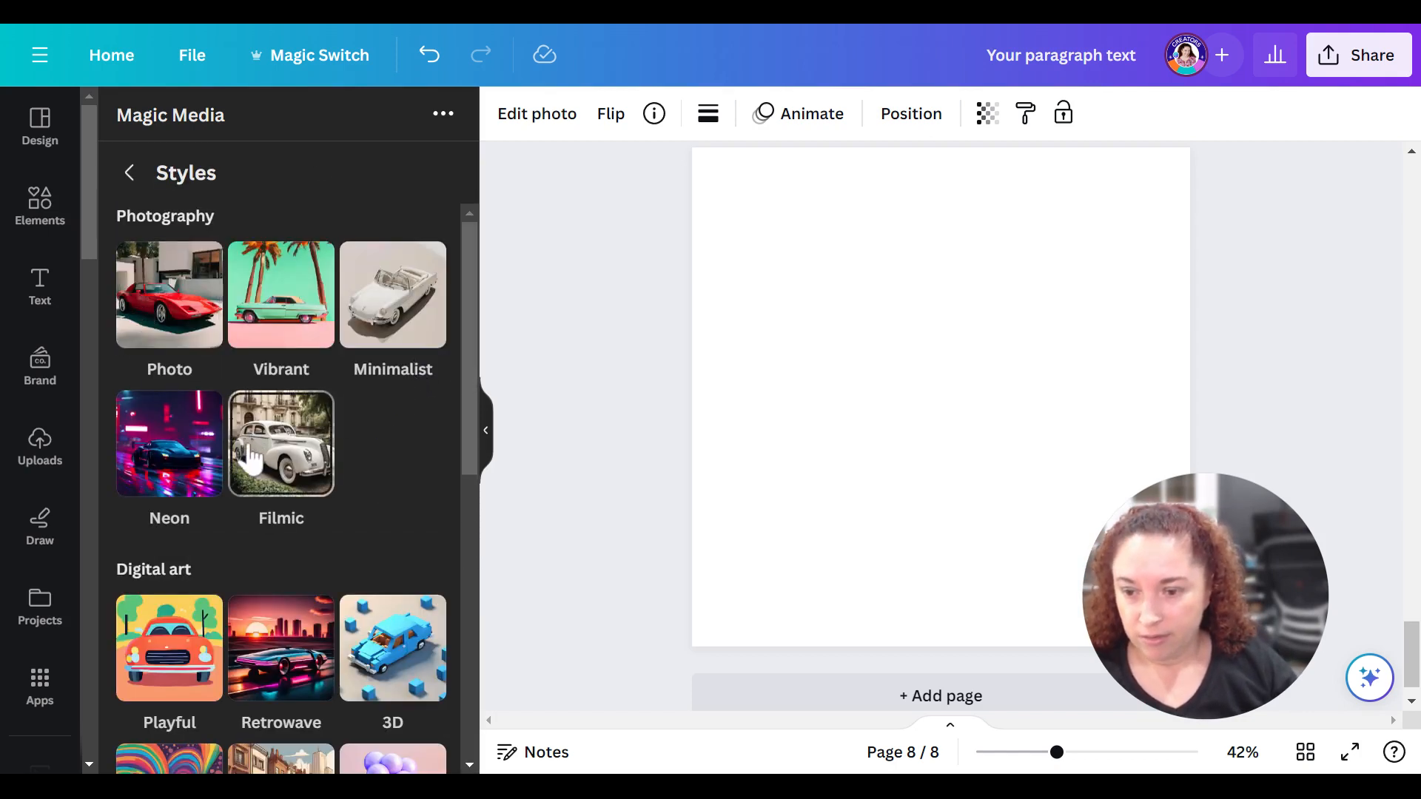
scroll(255, 478, down, 2)
scroll(264, 485, down, 3)
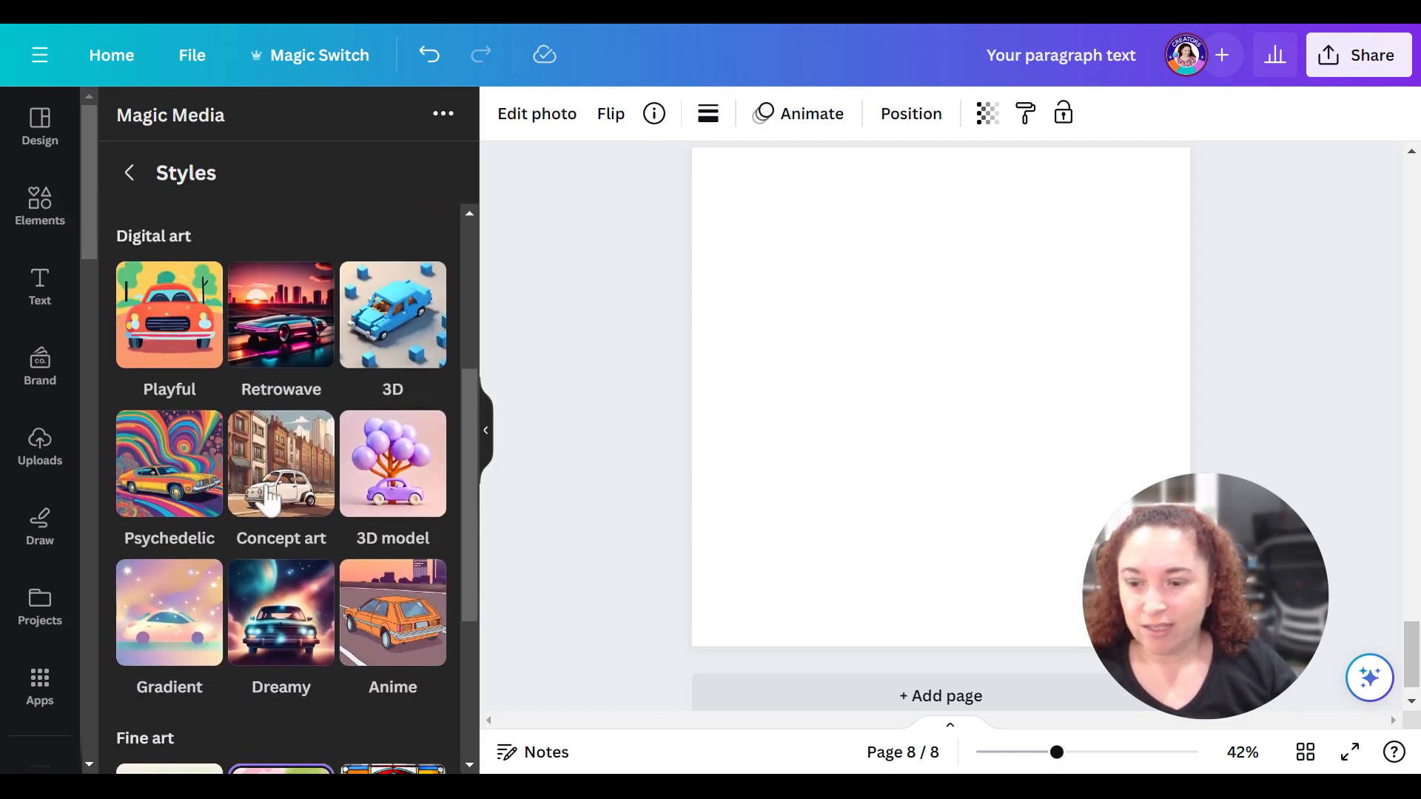
click(159, 460)
scroll(270, 462, down, 6)
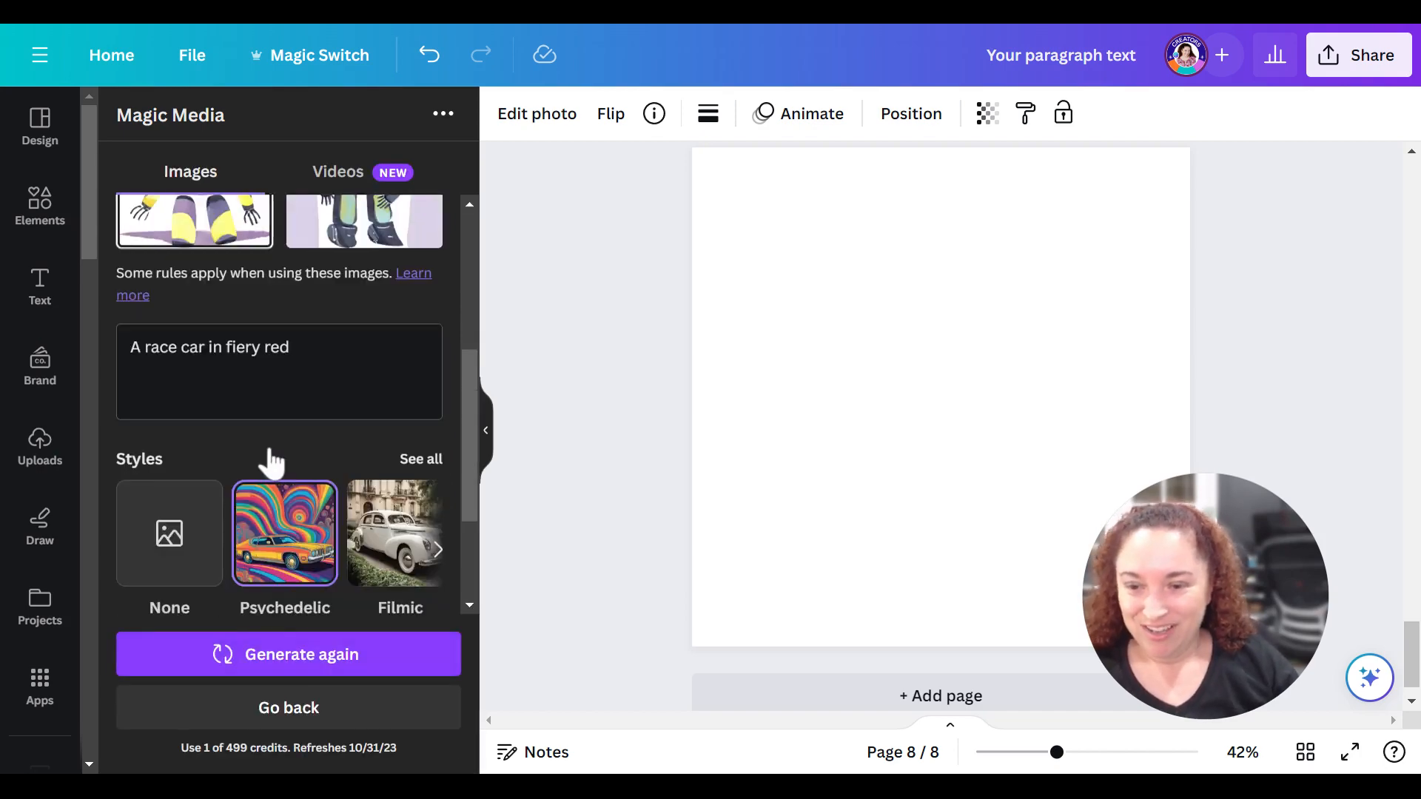
scroll(296, 511, down, 1)
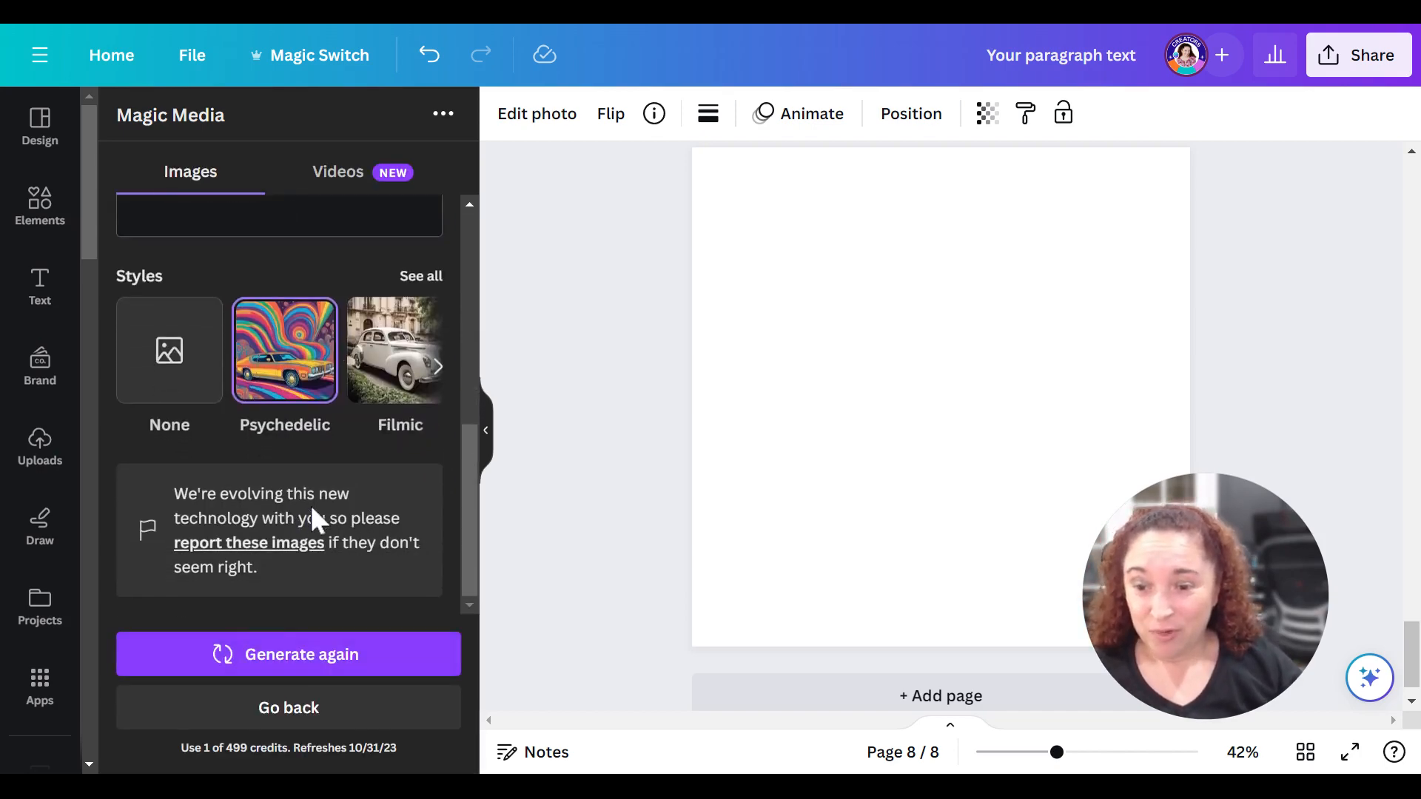
click(277, 662)
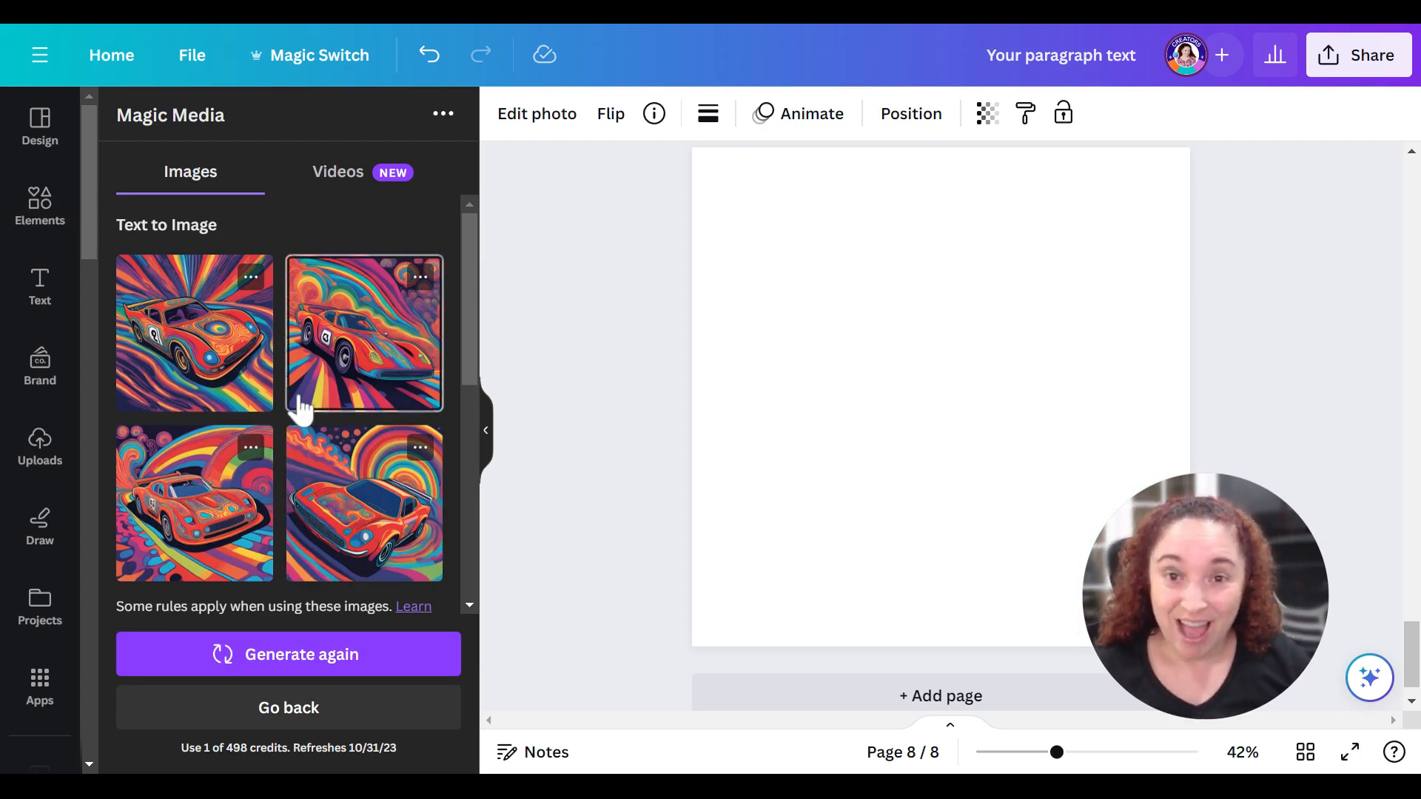
- Place the first generated race car image on the blank page and enlarge it to fill the whole page
scroll(245, 504, down, 3)
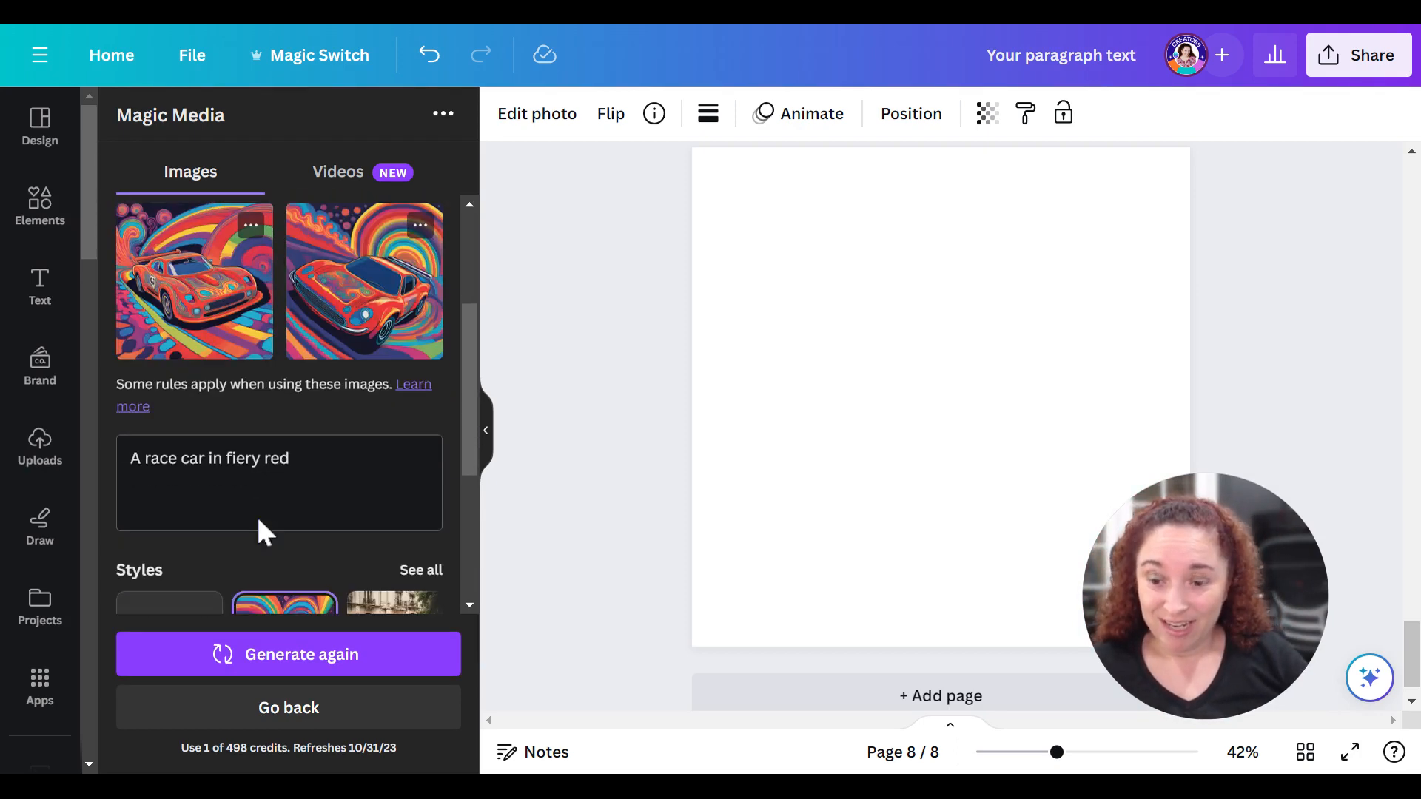
scroll(276, 487, up, 3)
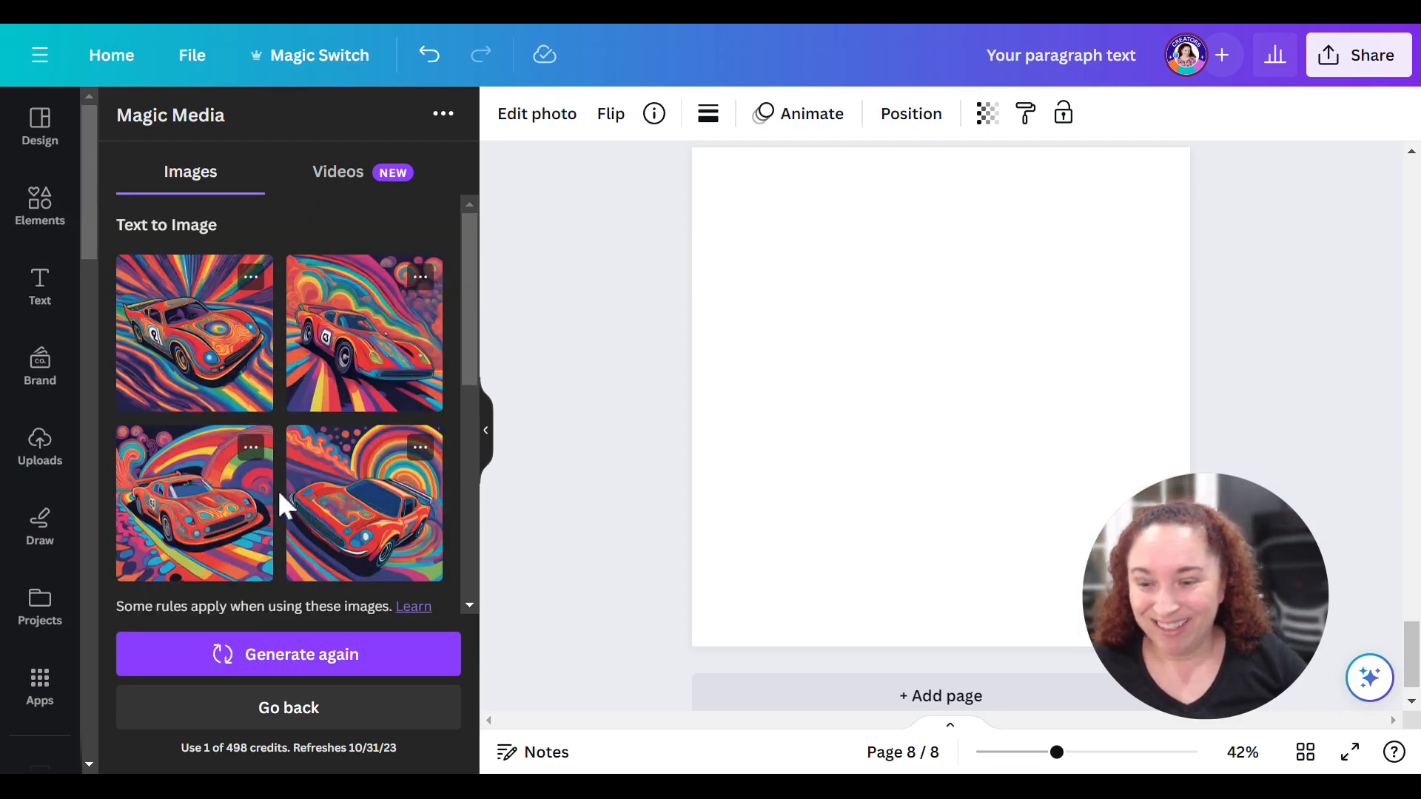
click(180, 317)
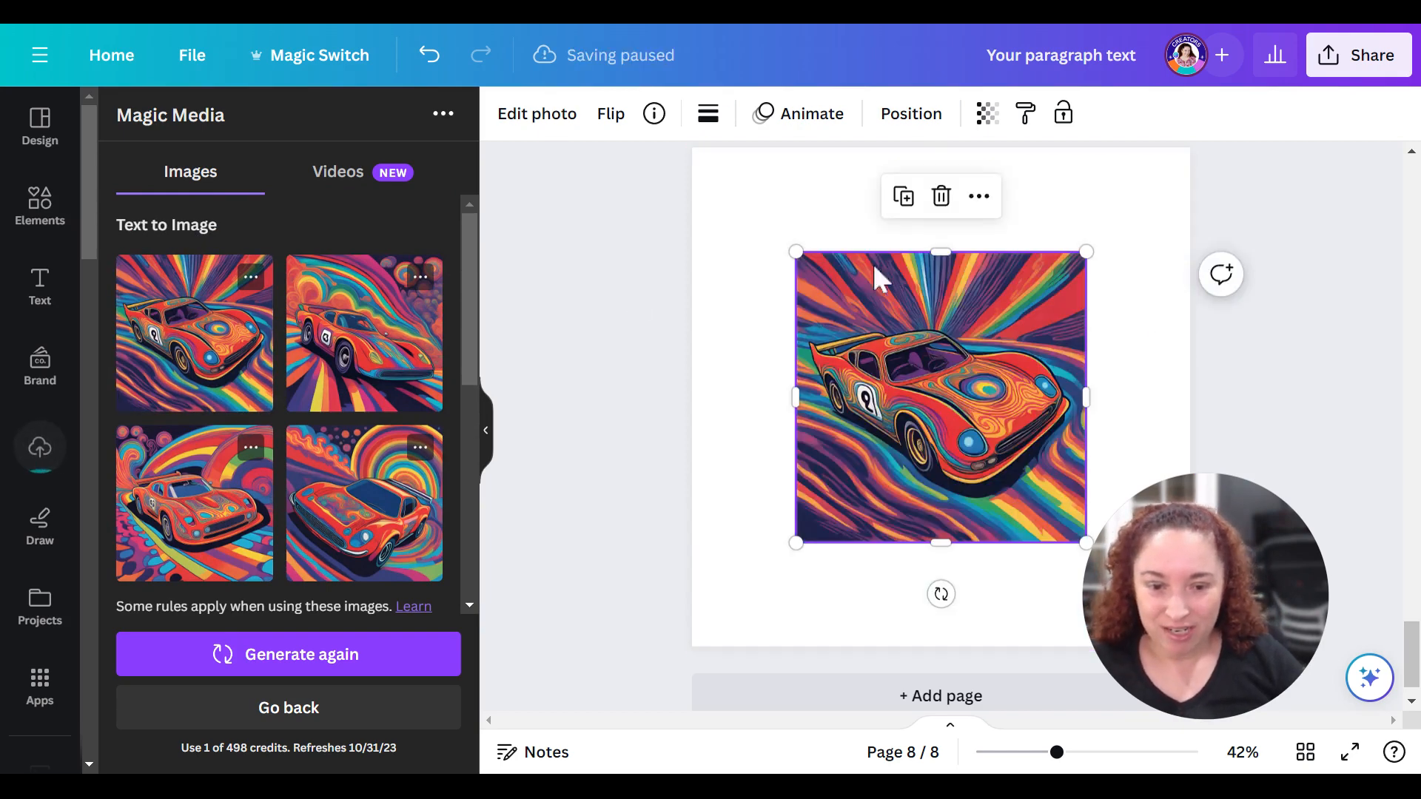
drag(790, 247, 672, 157)
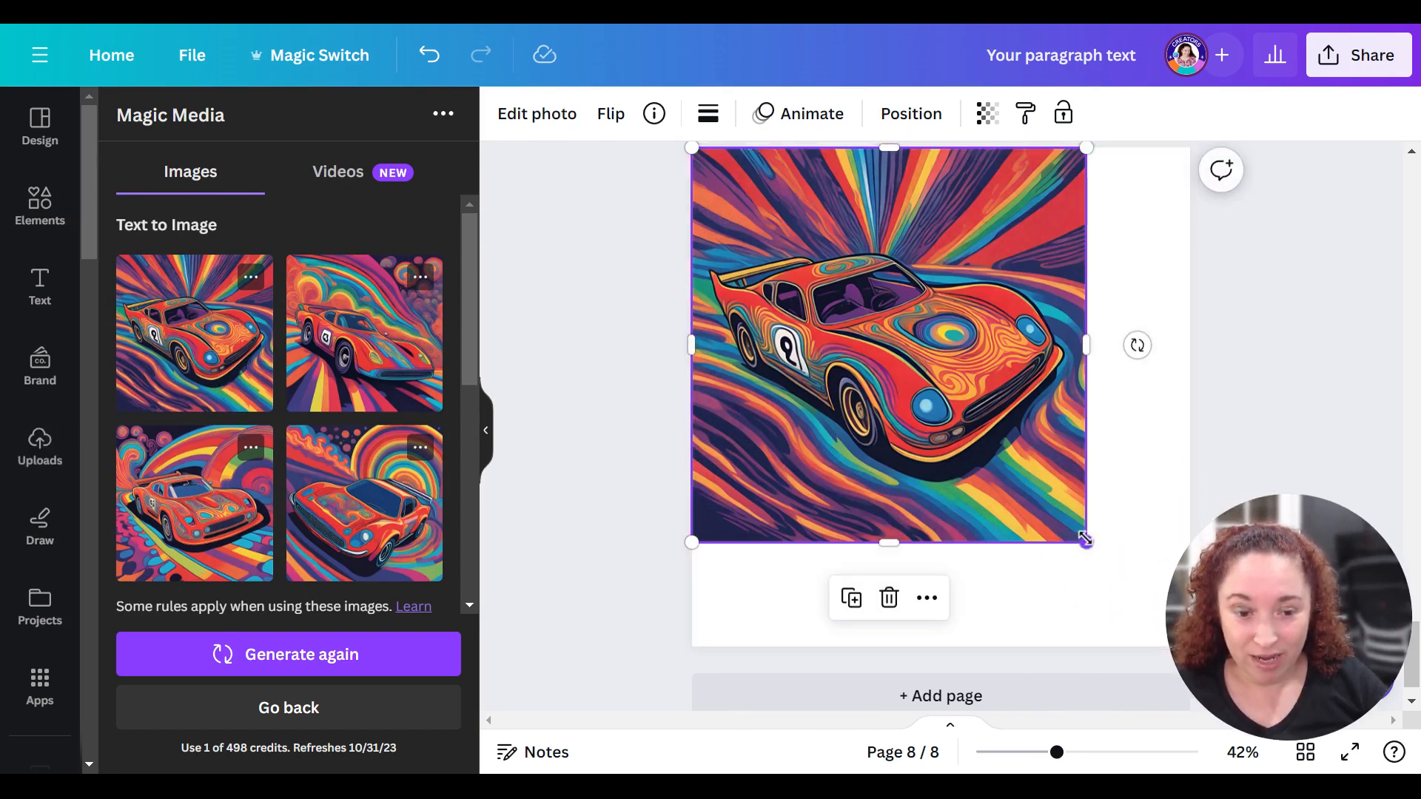
drag(1084, 540, 1192, 649)
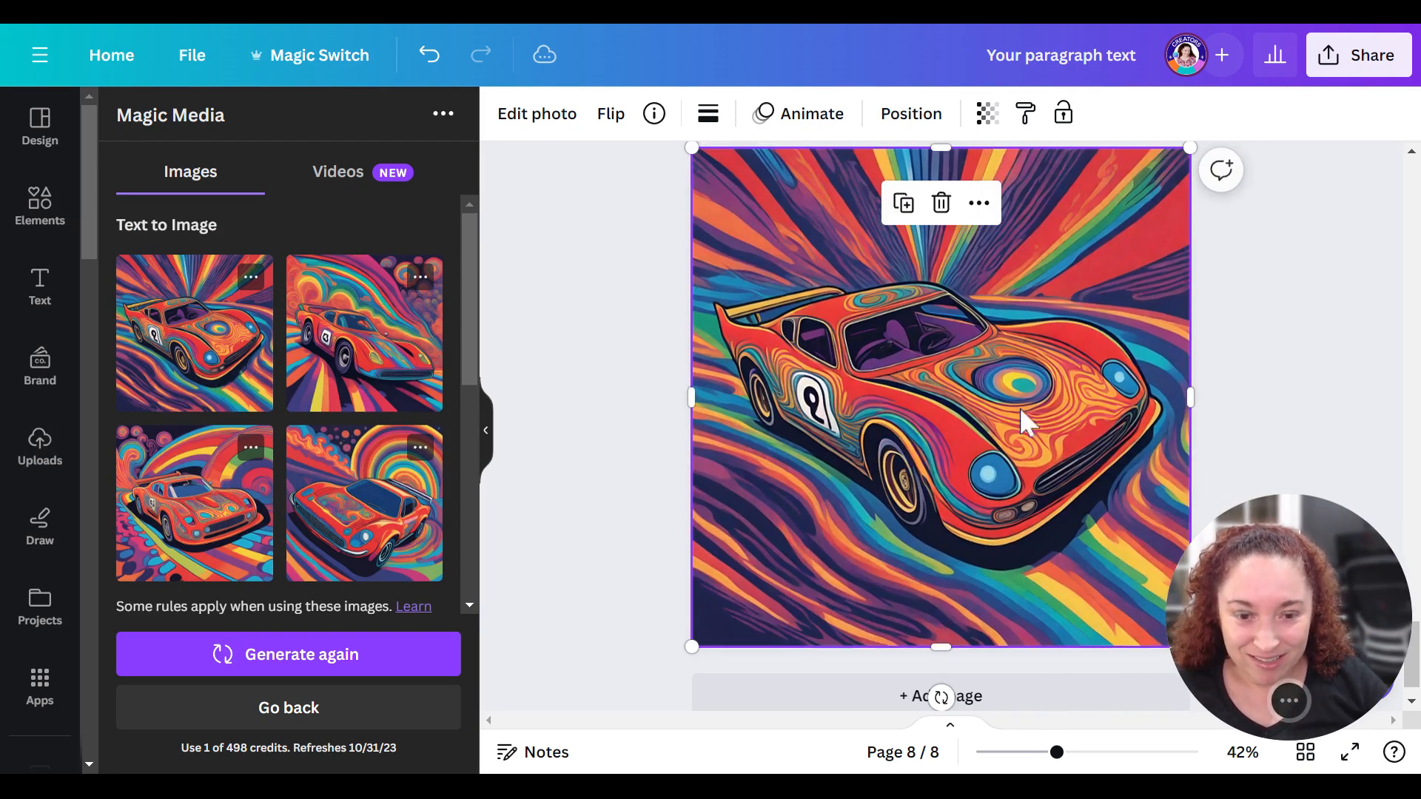
click(604, 431)
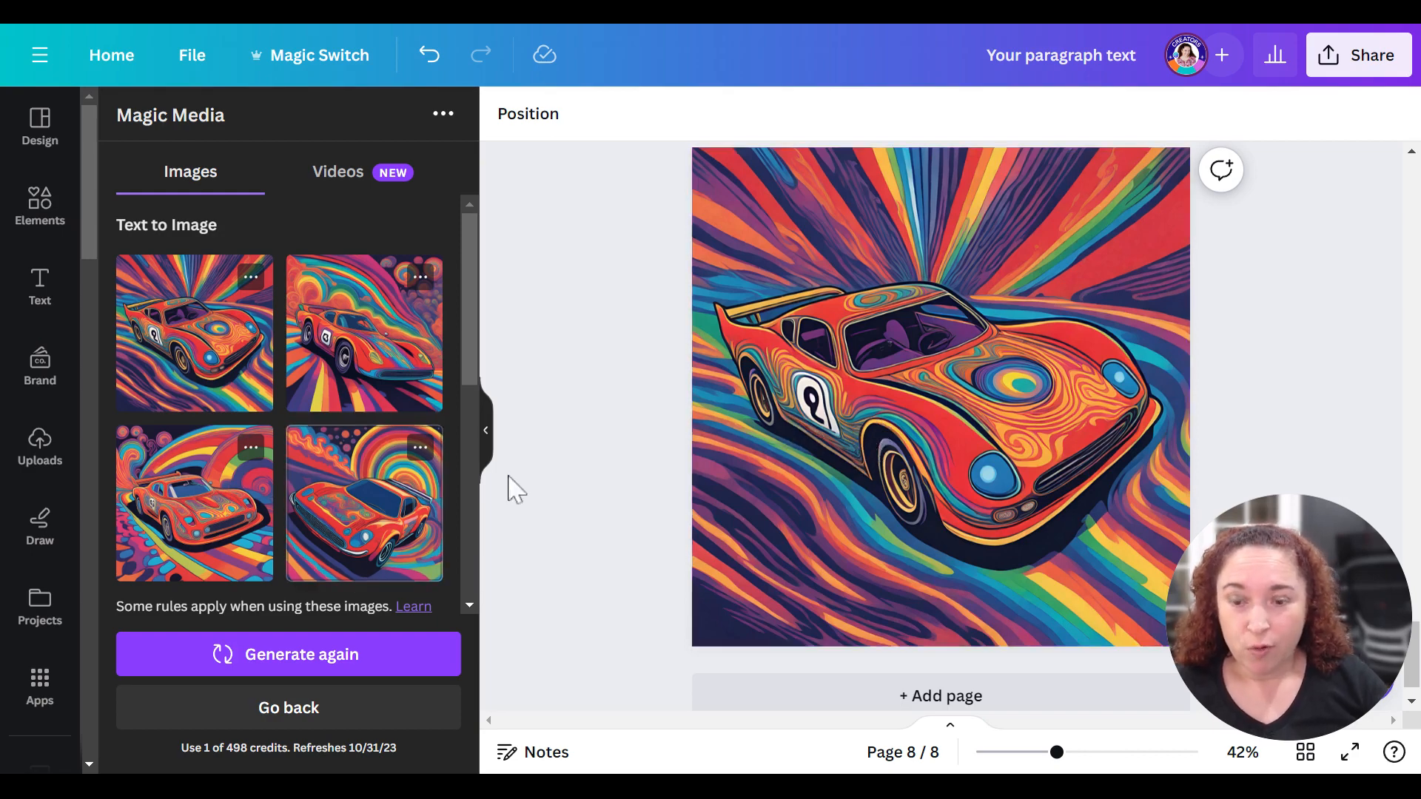
- Extend the image prompt to read "A race car with the number 5 in fiery red with a streak of yellow."
scroll(222, 548, down, 5)
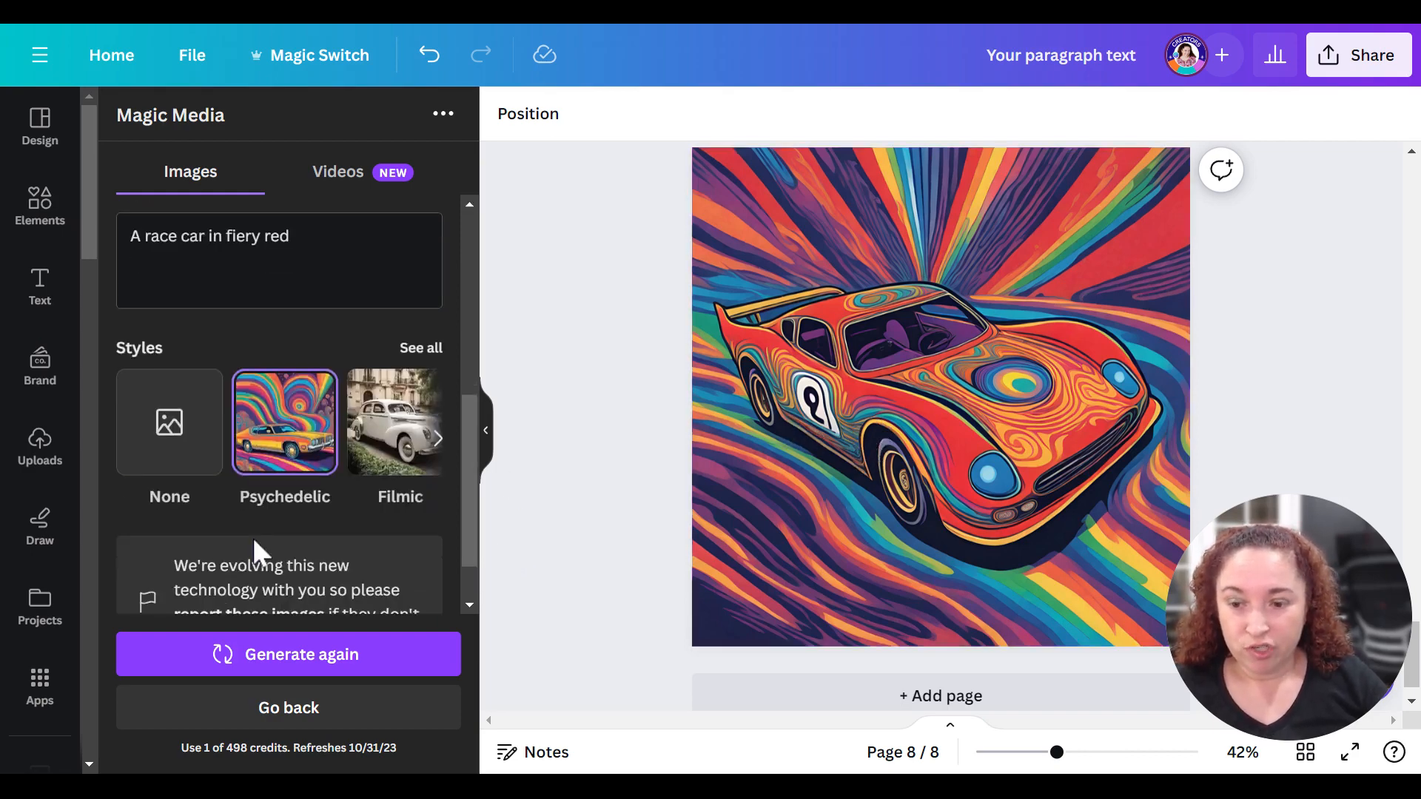
scroll(284, 552, up, 1)
scroll(285, 551, up, 3)
scroll(200, 491, down, 2)
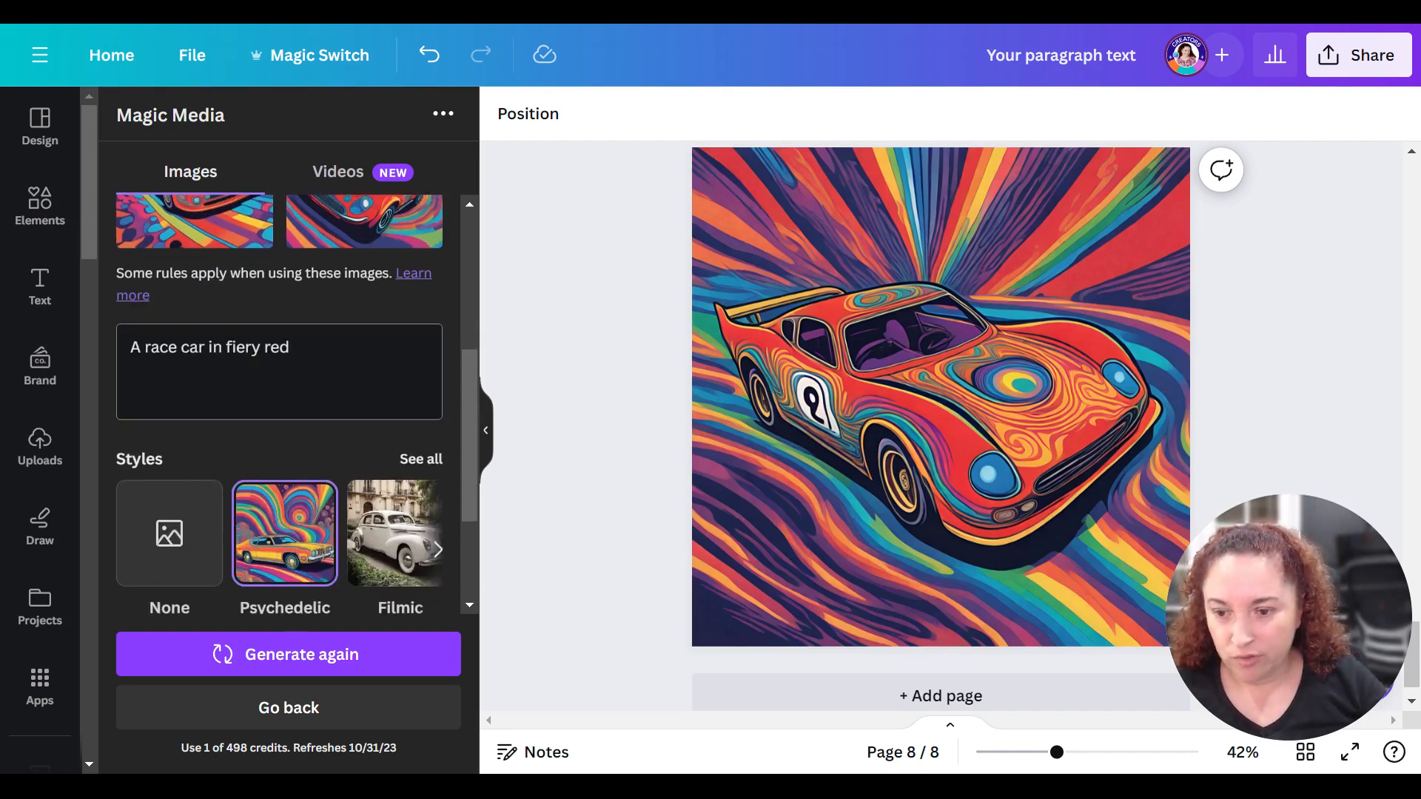
text(with the )
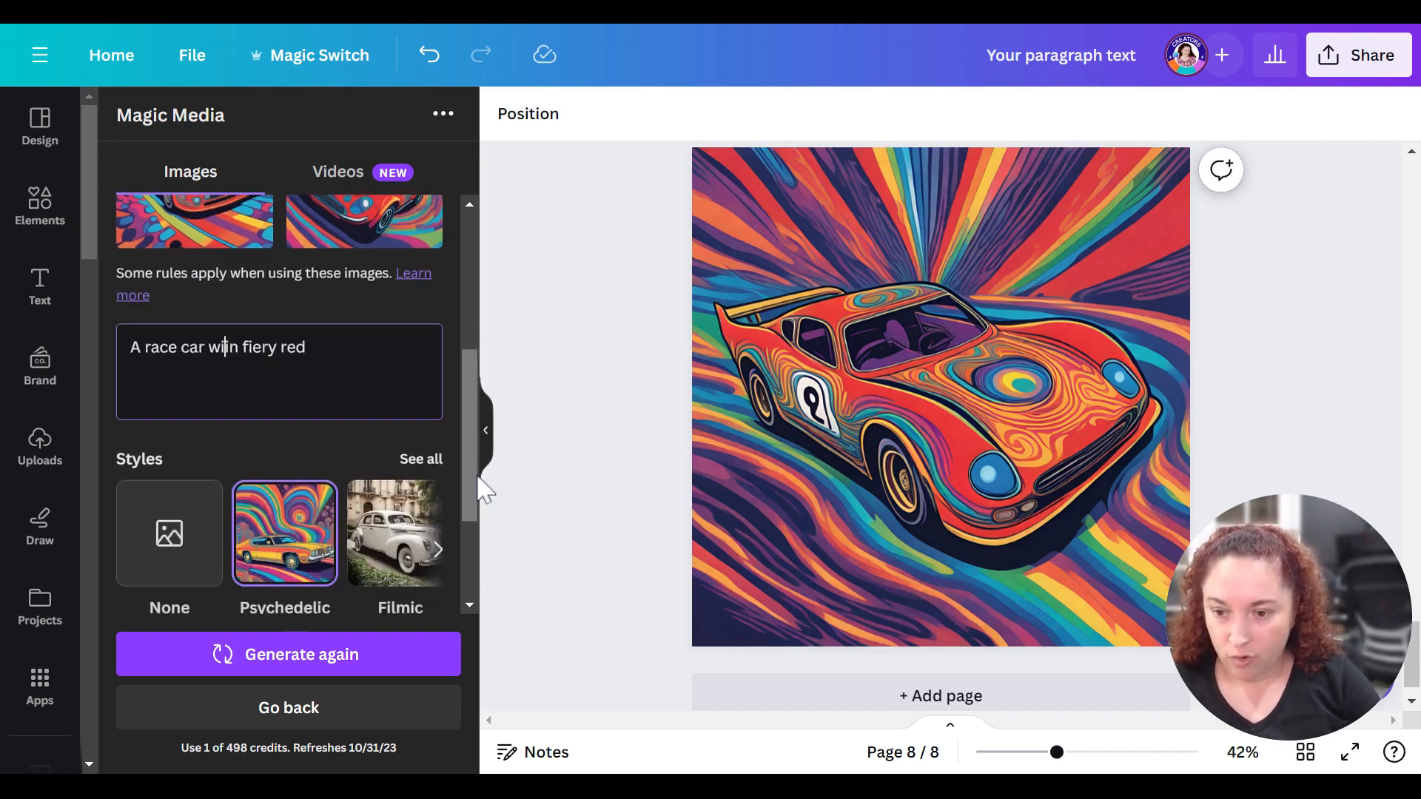
text(number )
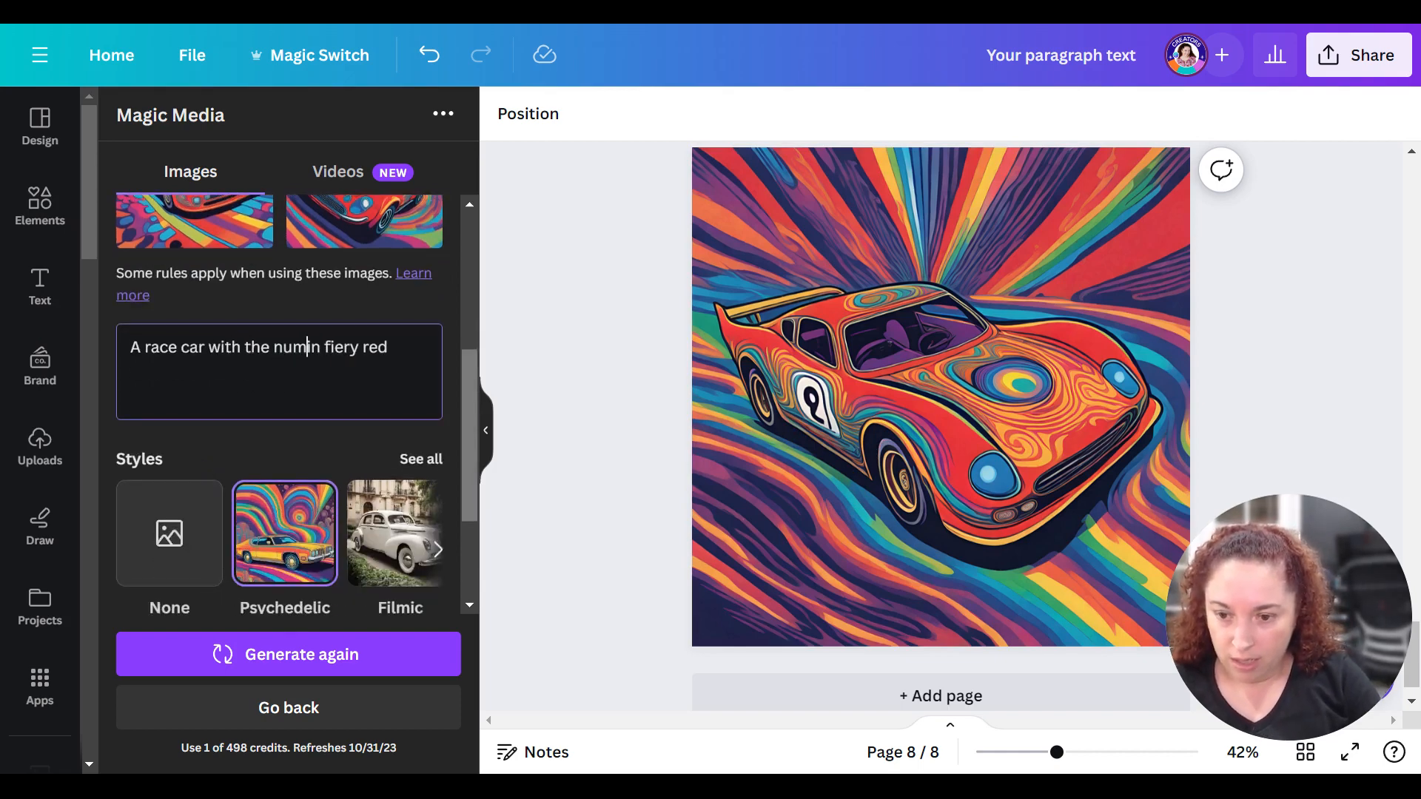
text(5)
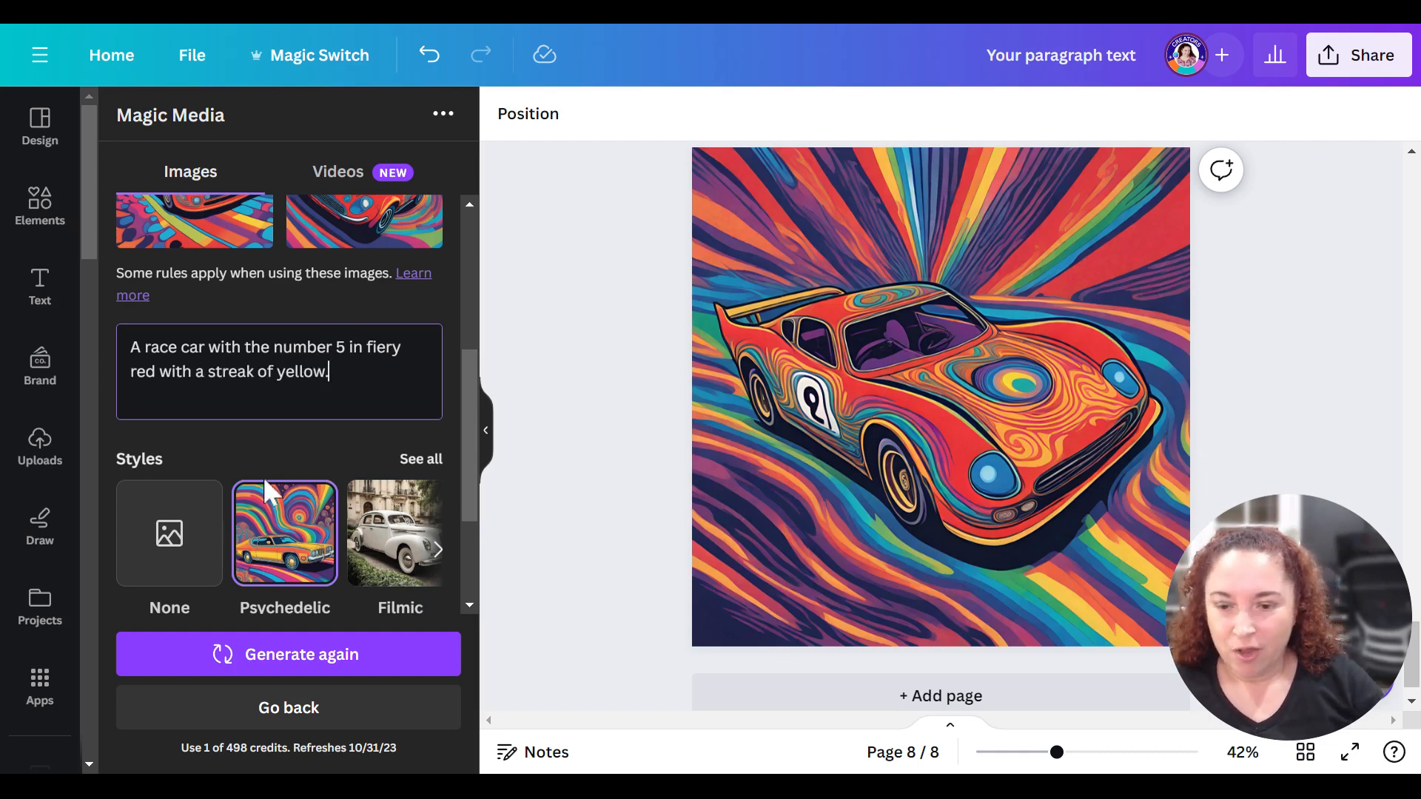
- Choose the Anime style from the full style collection and generate new race car images from the current prompt
scroll(263, 477, down, 2)
click(419, 347)
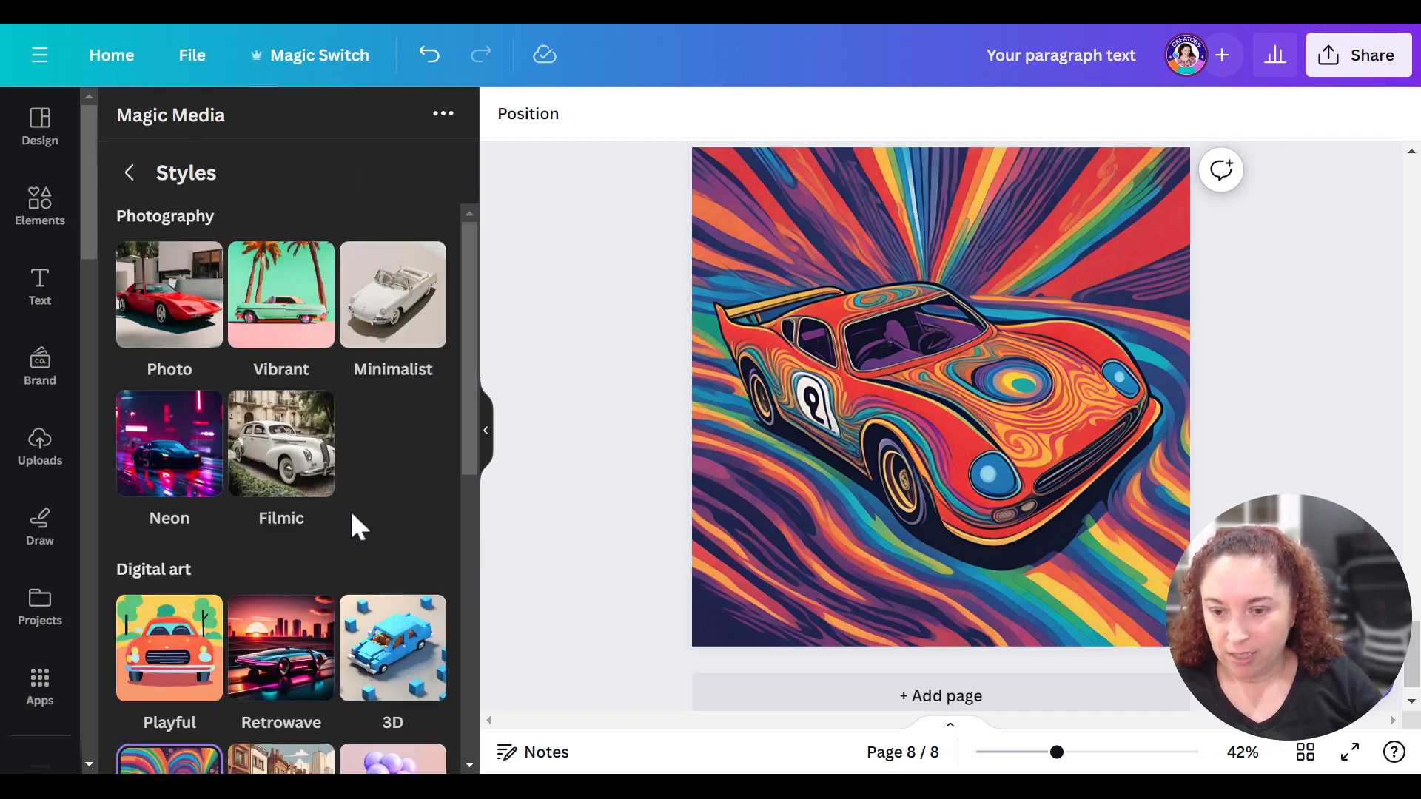
scroll(370, 529, down, 5)
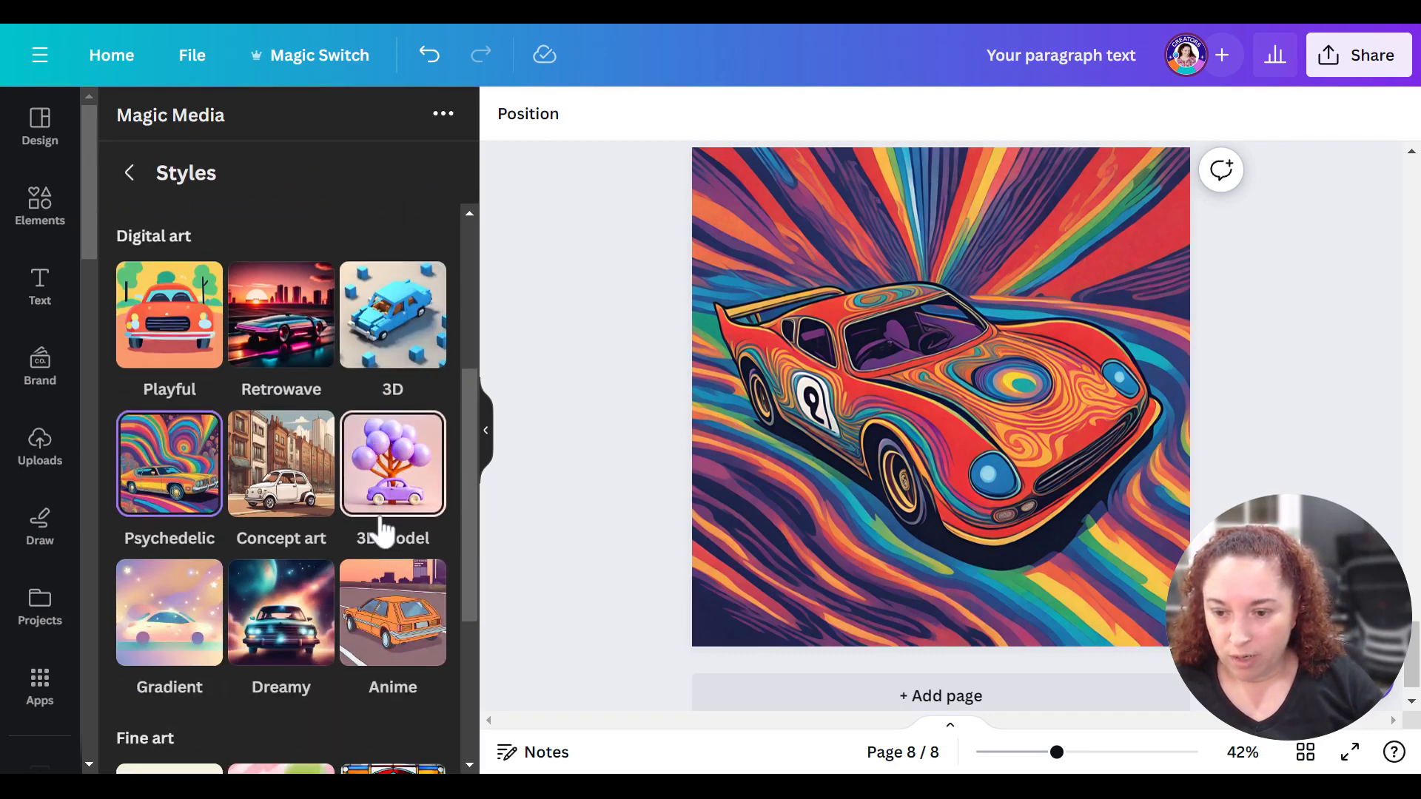
scroll(384, 532, down, 3)
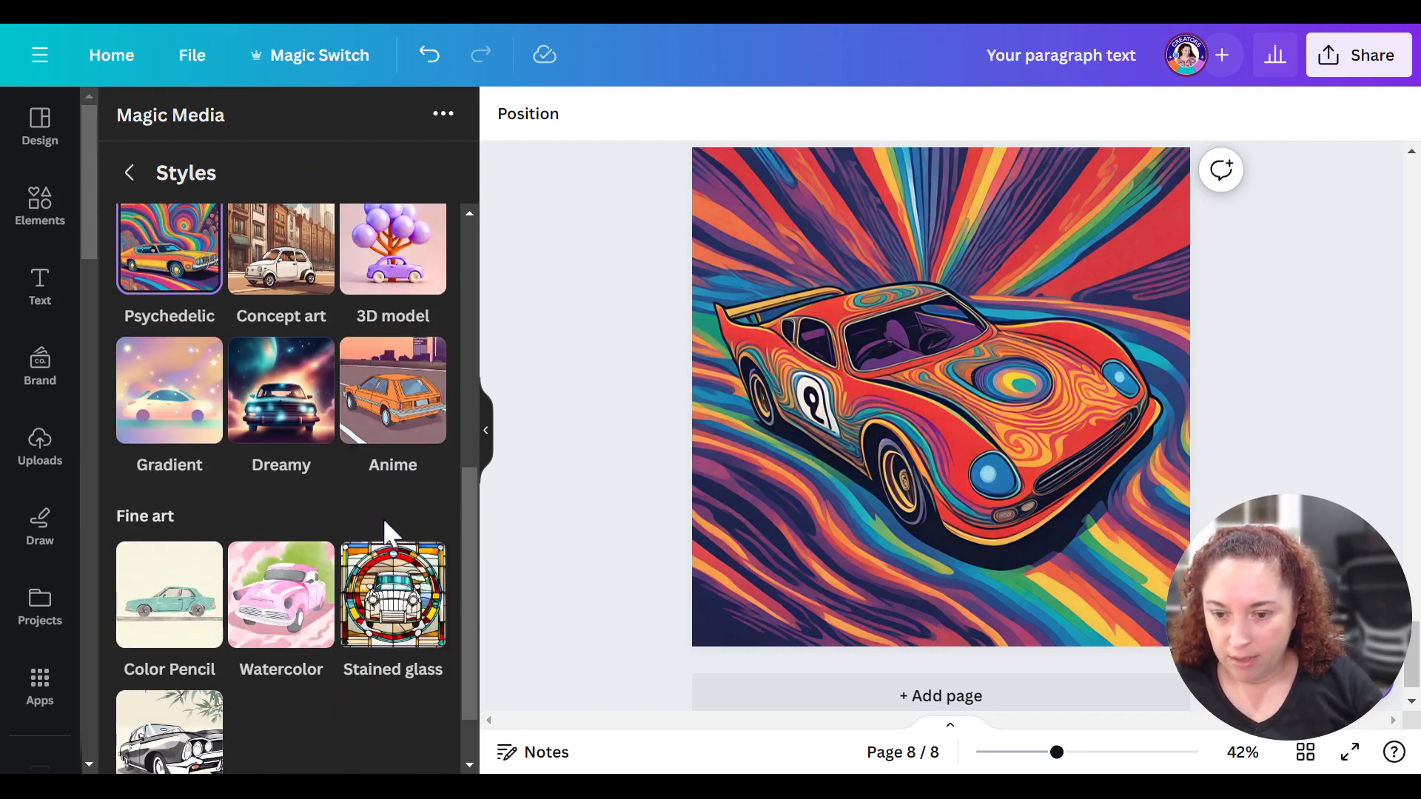
click(390, 412)
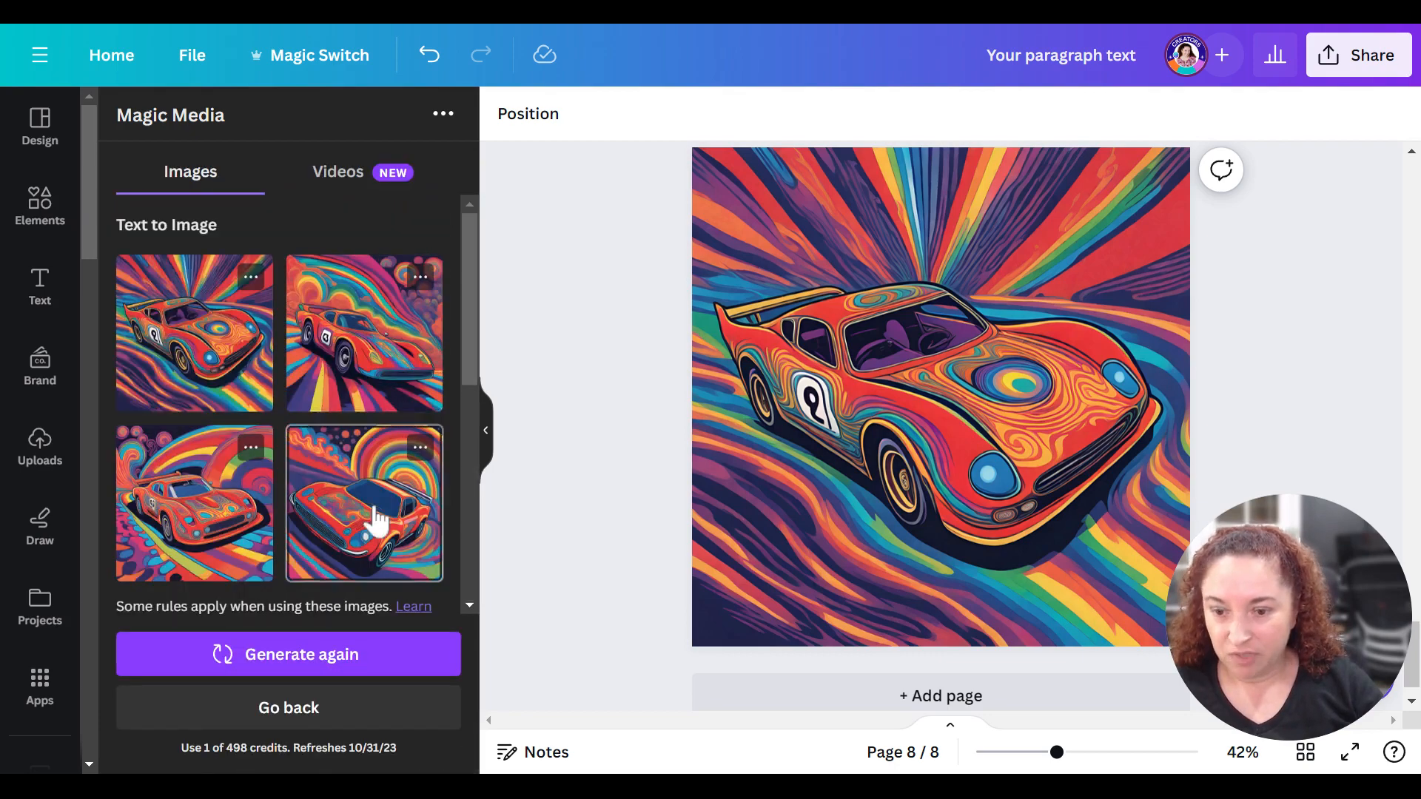
click(289, 655)
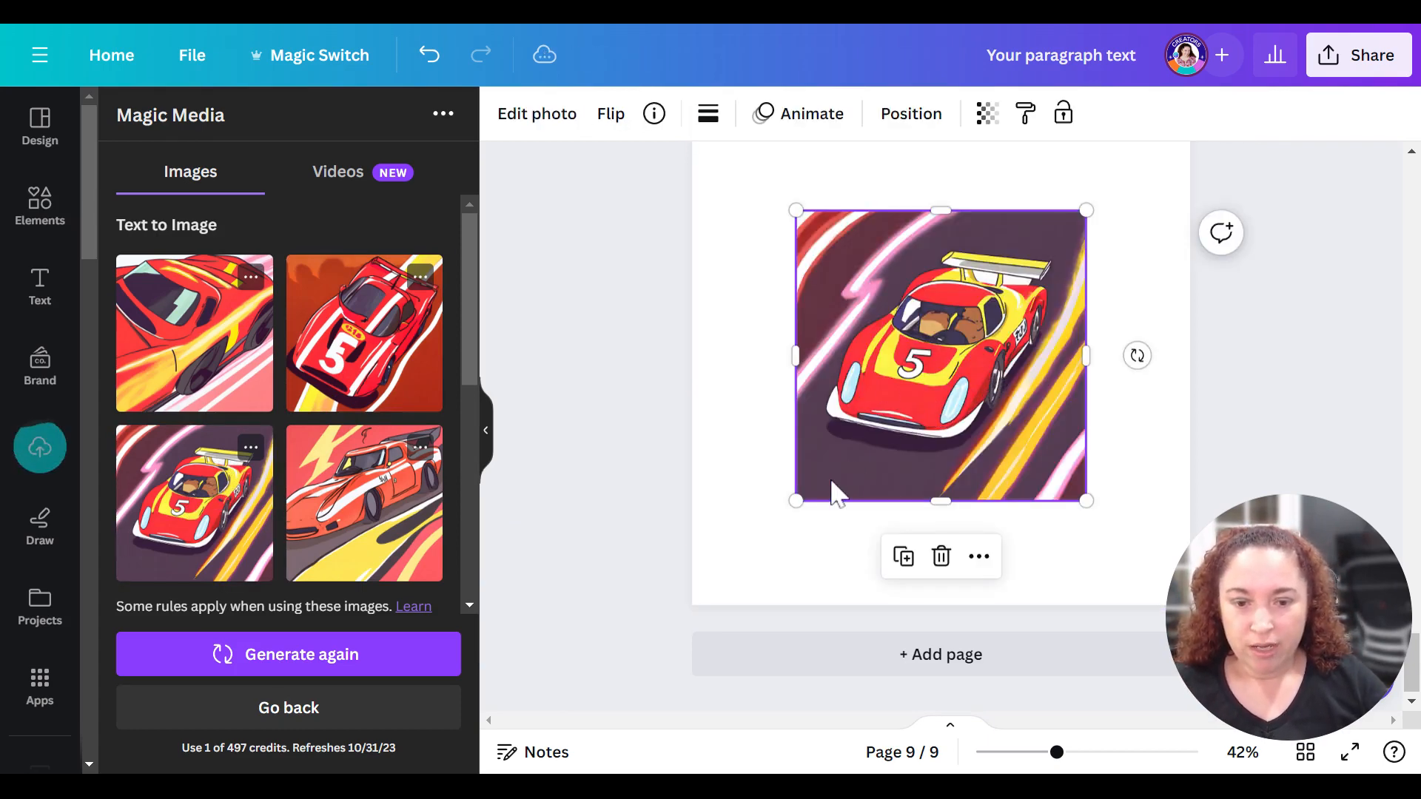
- Enlarge the anime race car image with the number 5 to fill the whole of page 9
drag(796, 501, 673, 584)
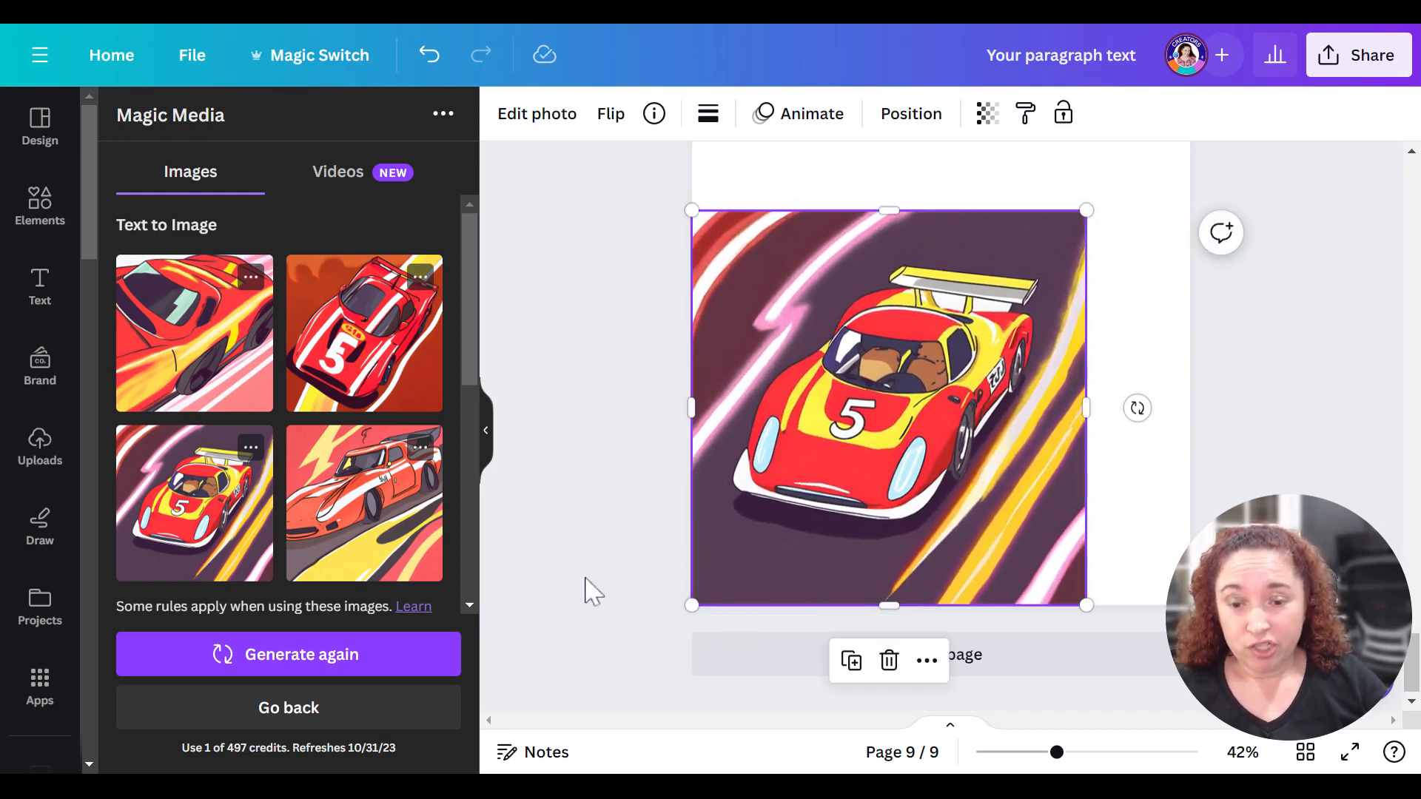
scroll(592, 411, up, 3)
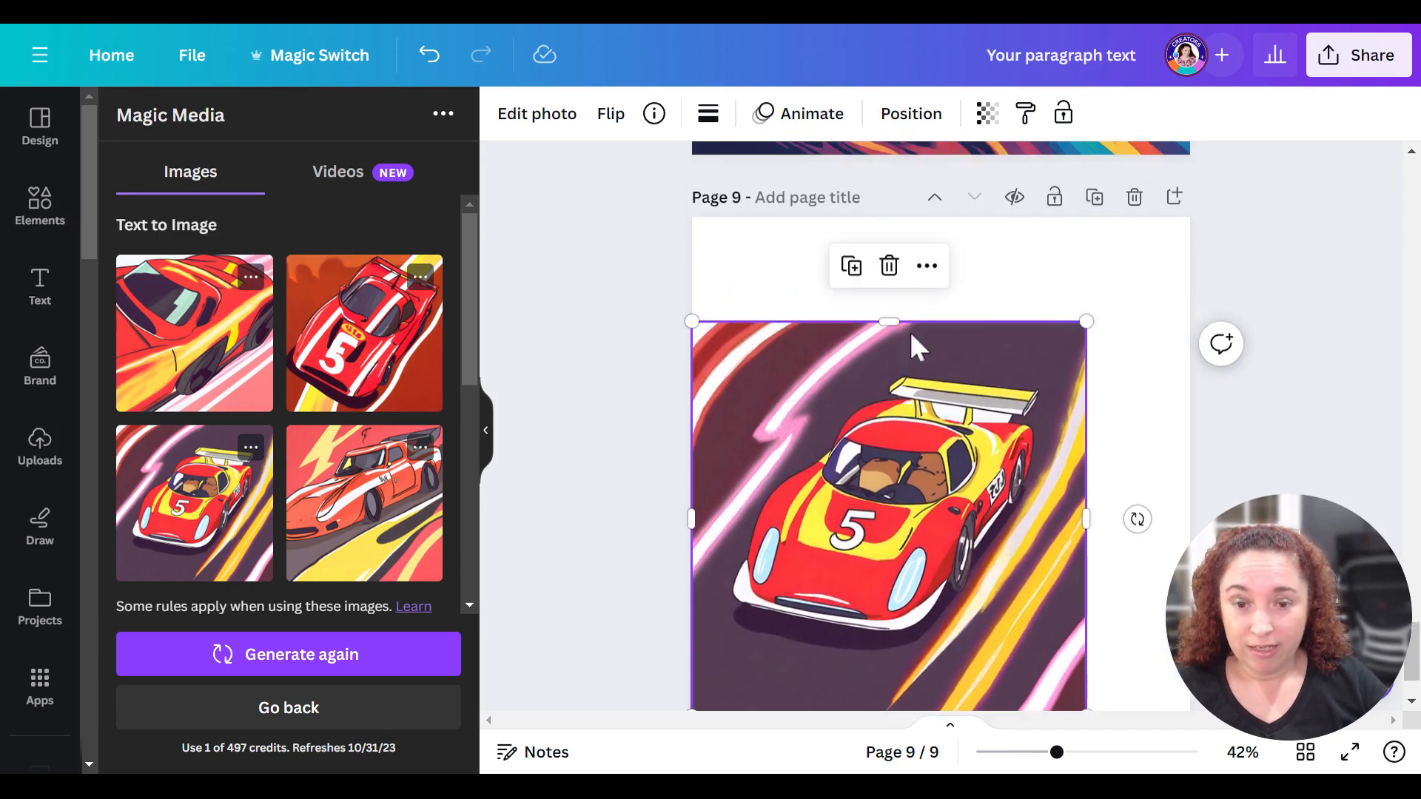
drag(1087, 322, 1194, 280)
click(586, 321)
scroll(570, 330, down, 2)
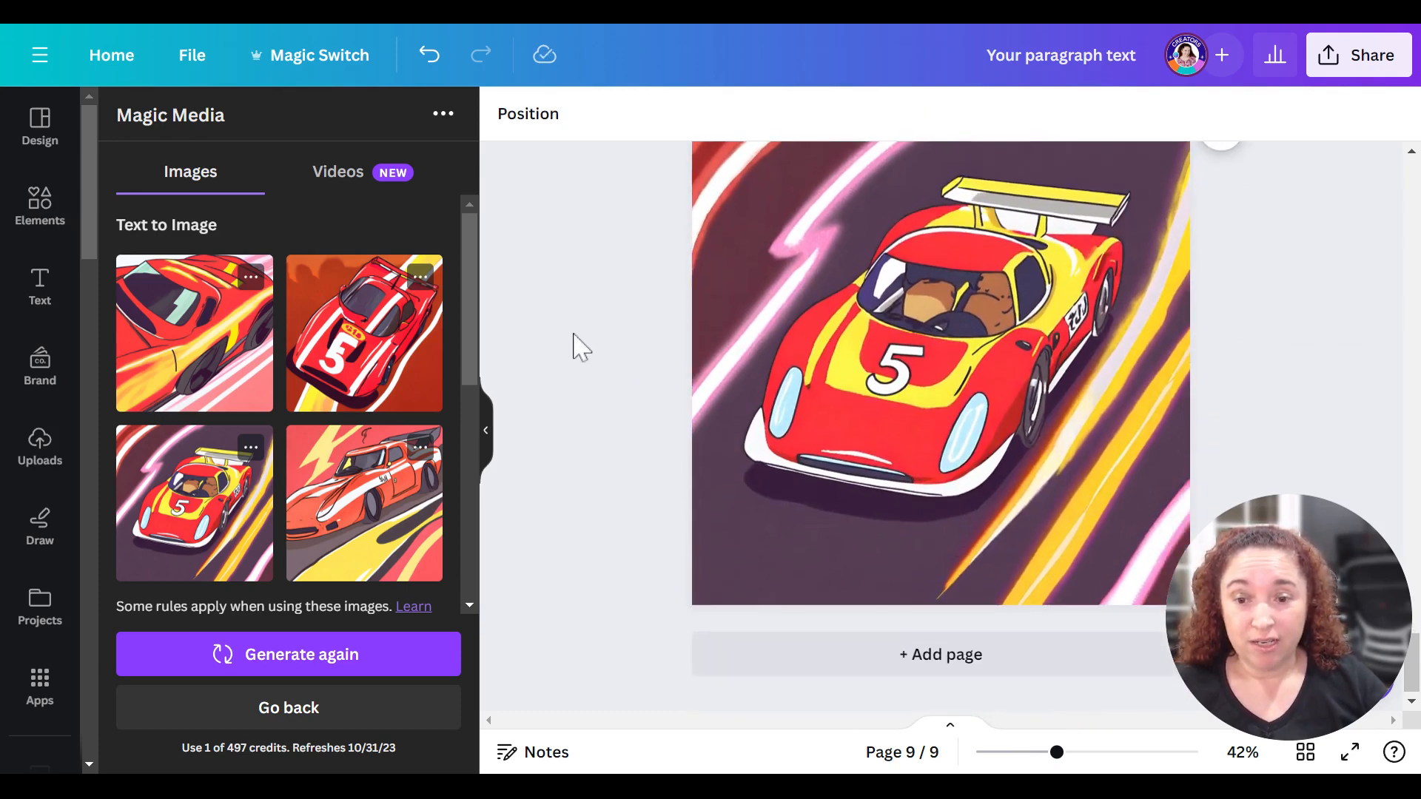
scroll(571, 330, up, 3)
scroll(580, 359, down, 3)
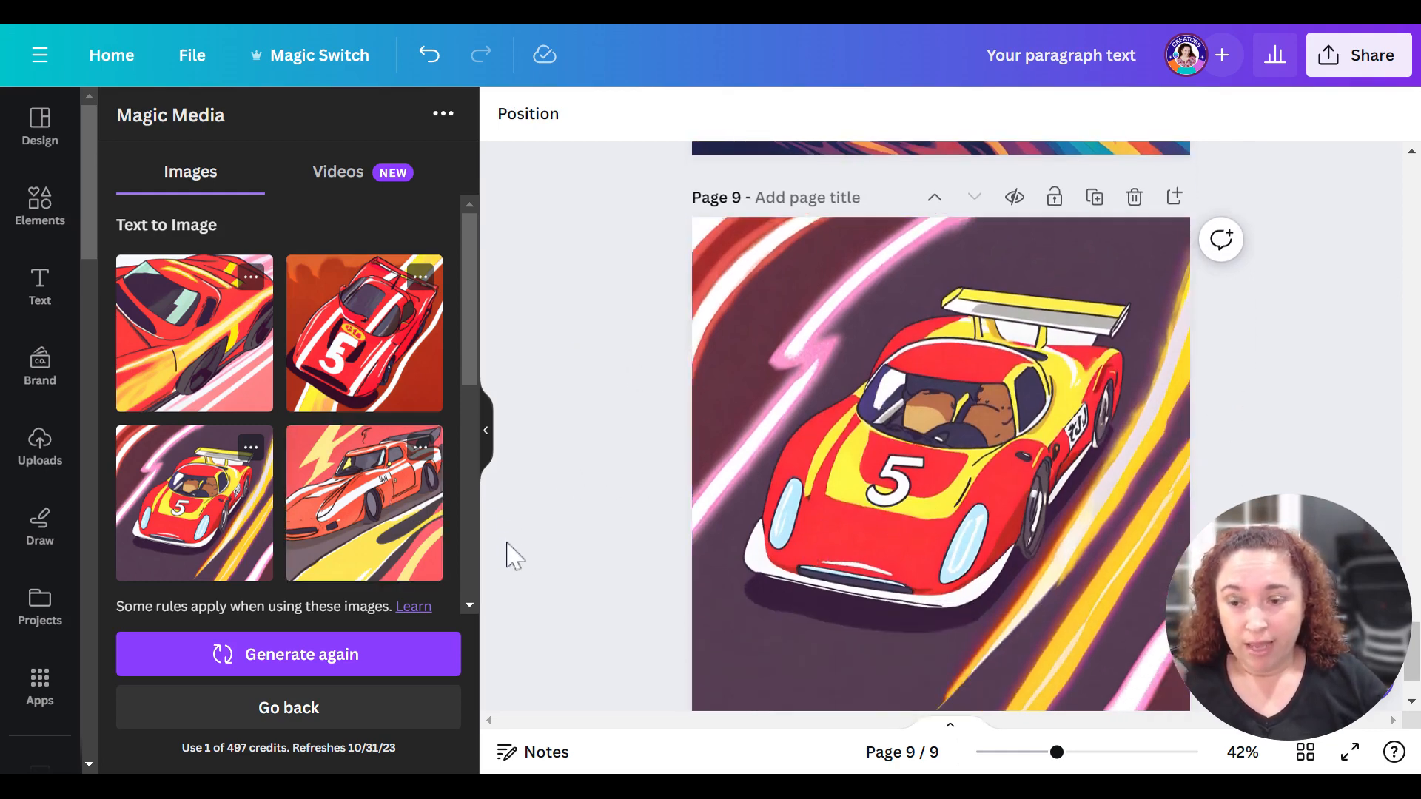
scroll(494, 551, up, 5)
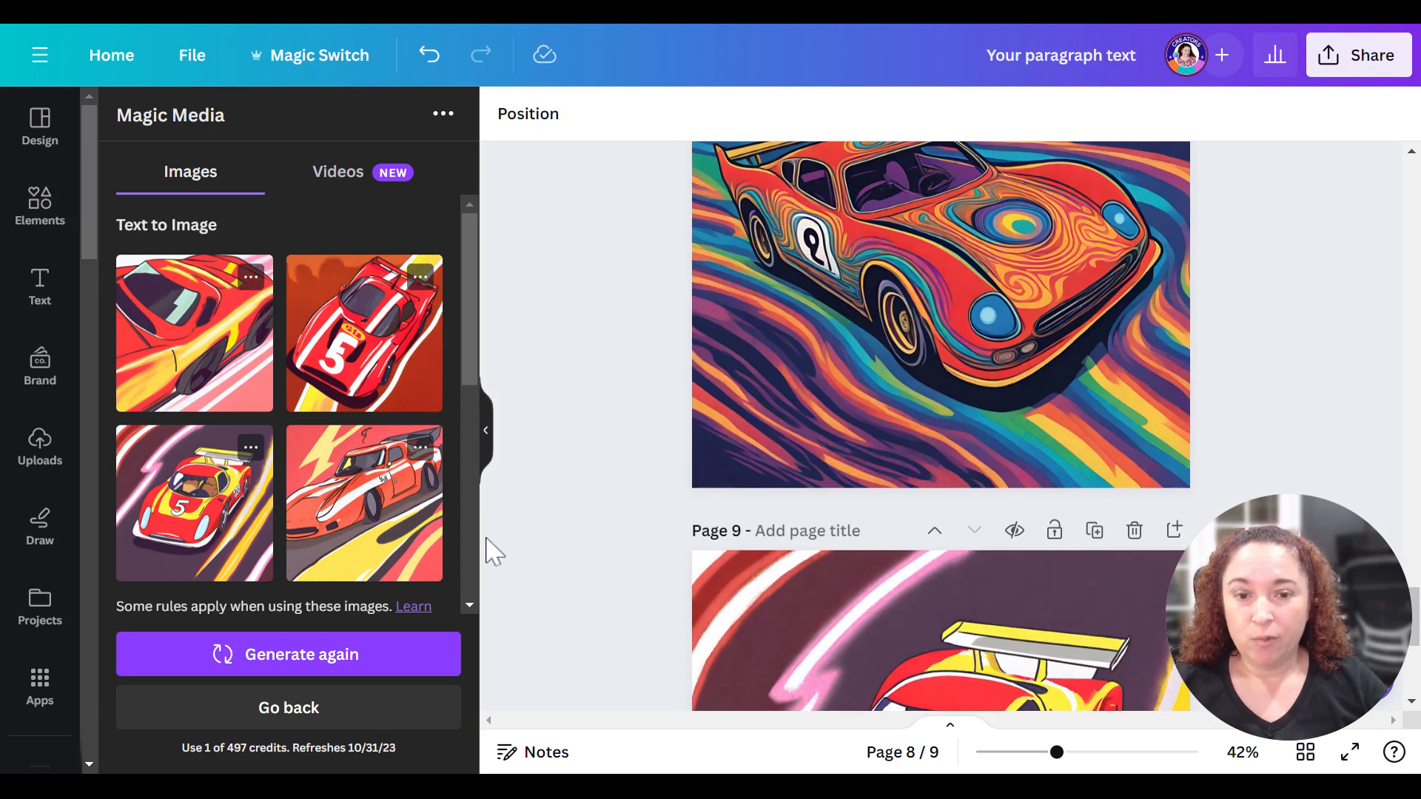
scroll(494, 552, down, 5)
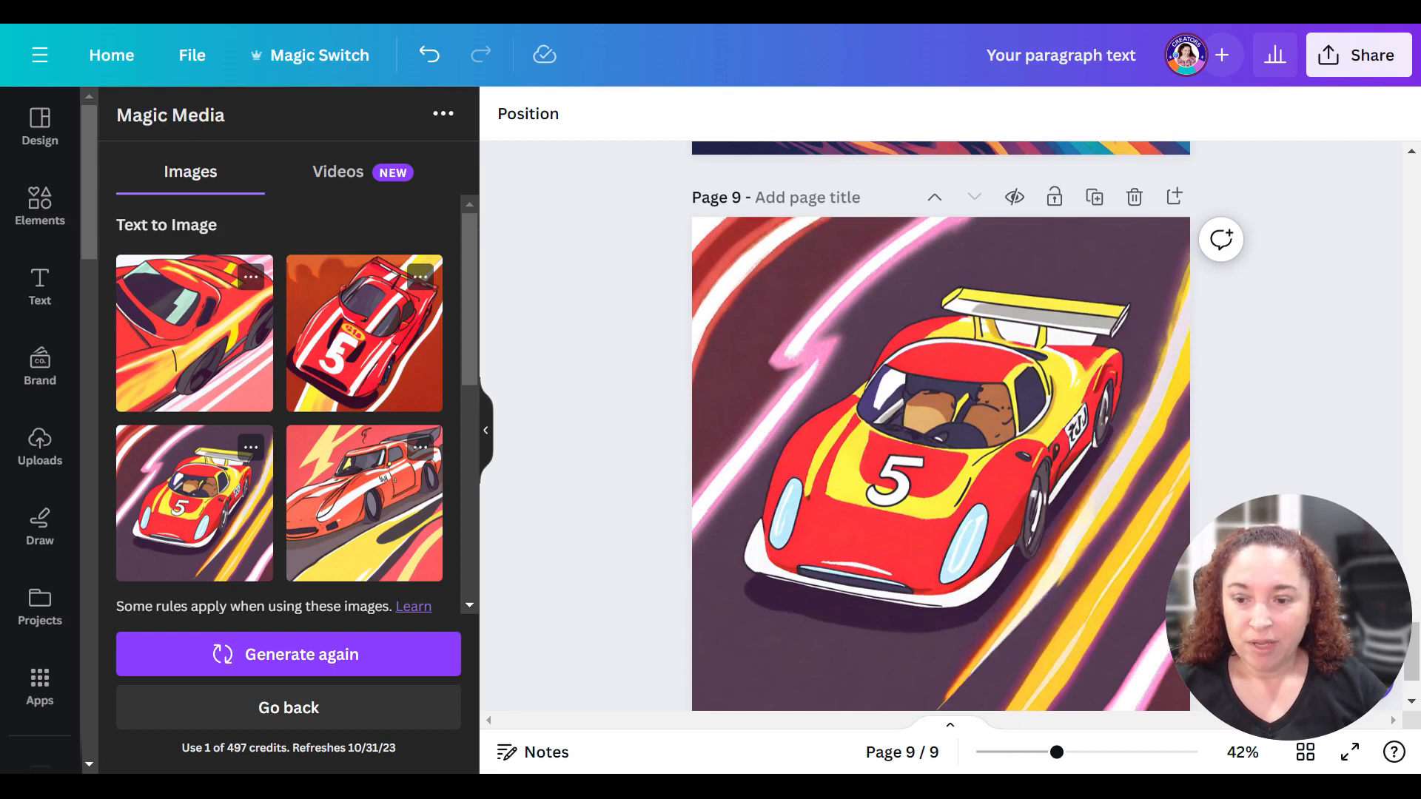
- Add a blank page after page 9
scroll(488, 552, down, 2)
click(696, 652)
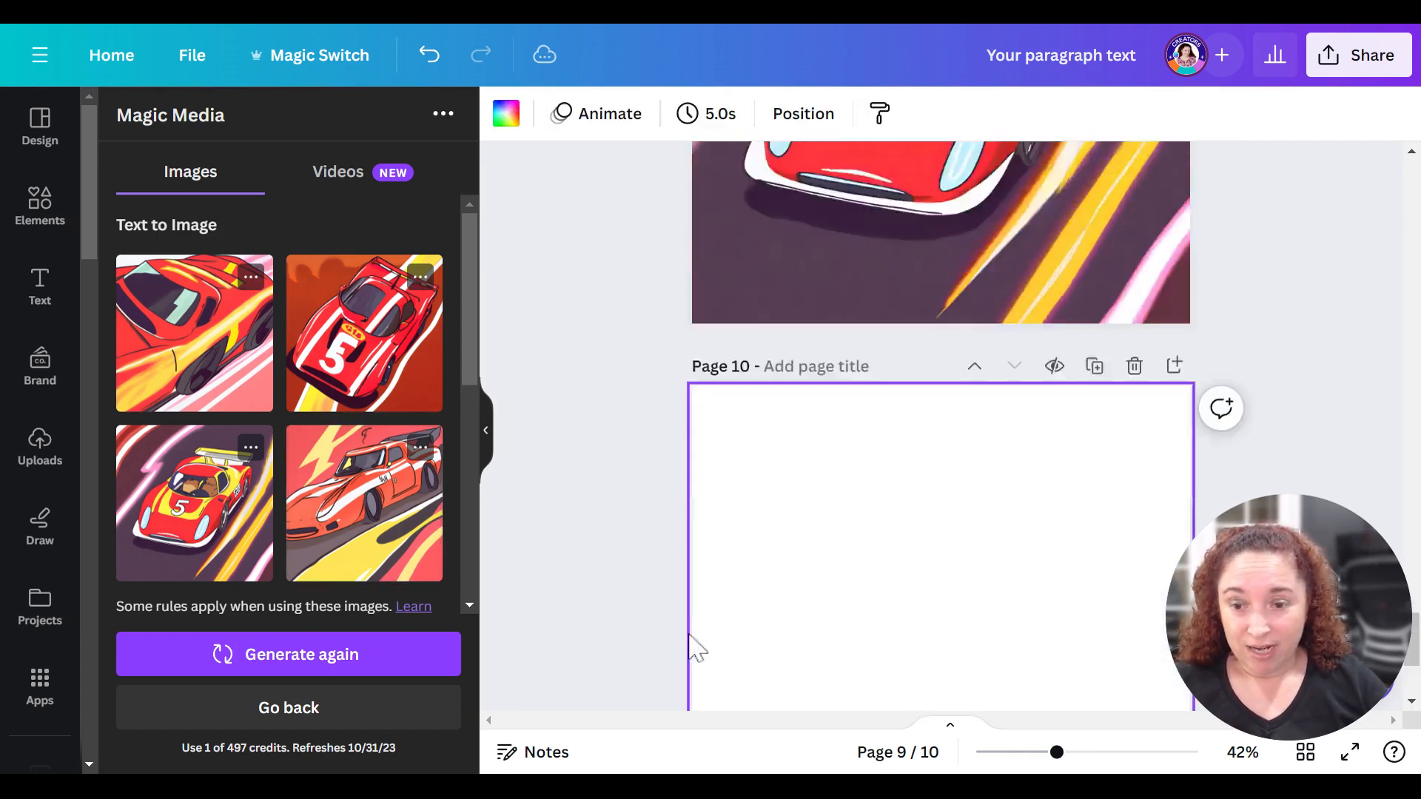
click(360, 370)
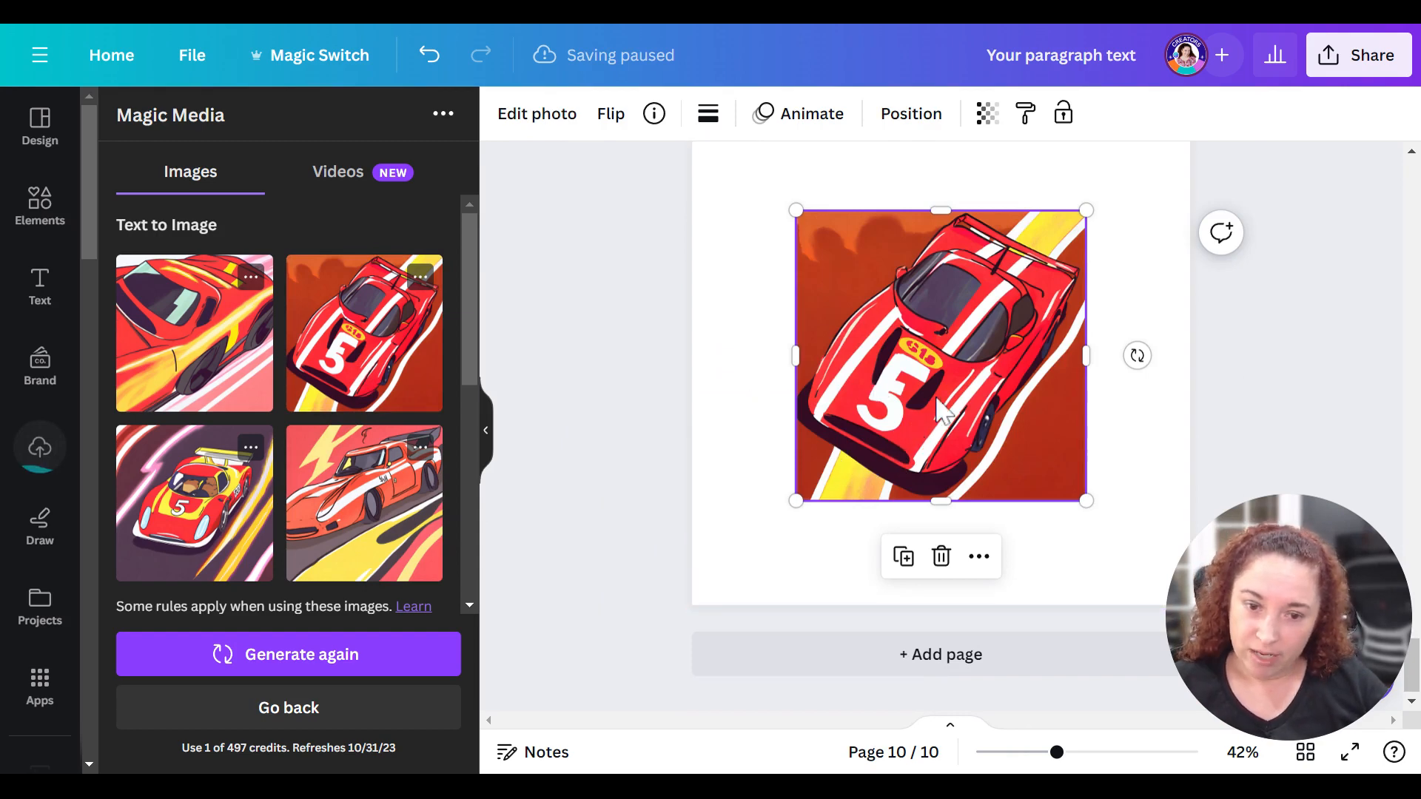
key(Delete)
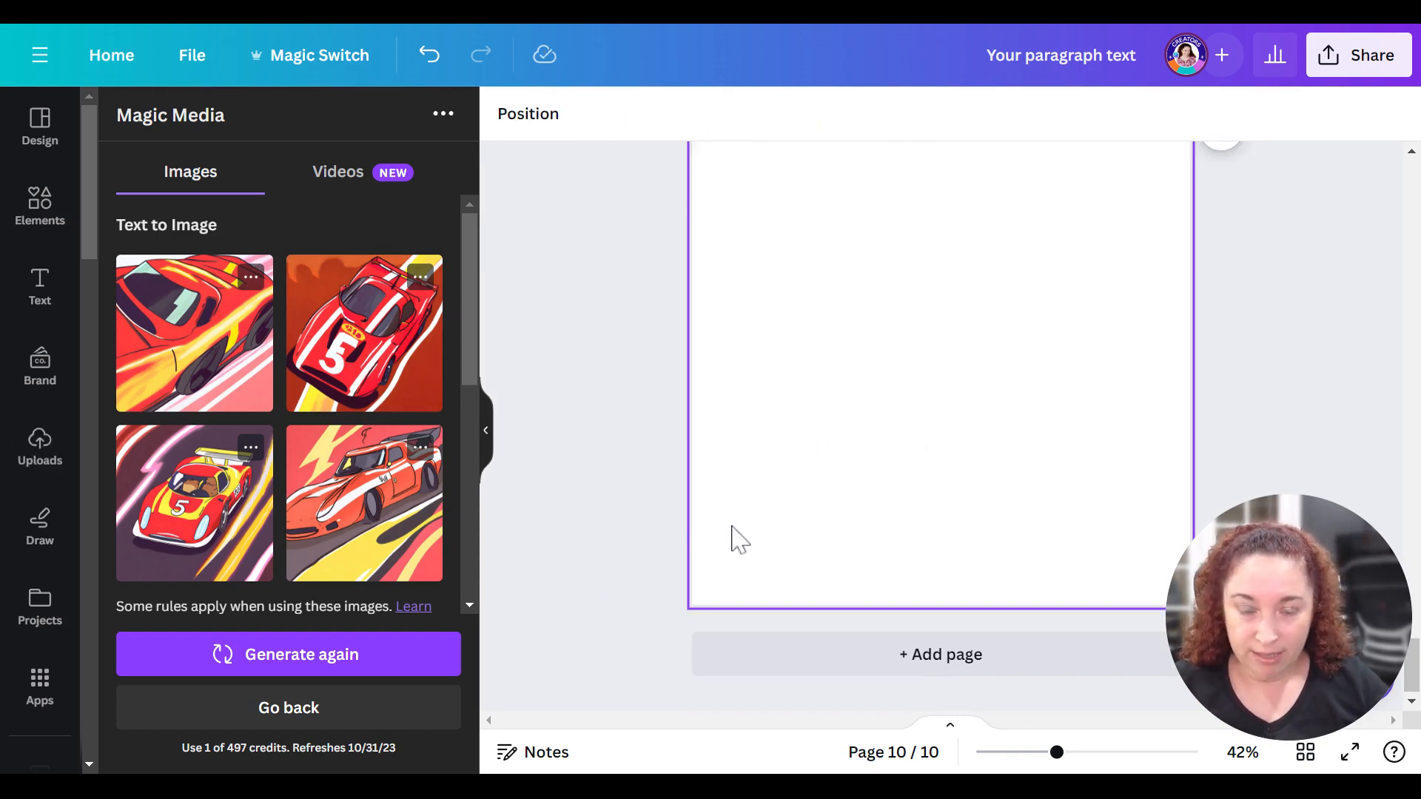
scroll(736, 539, up, 2)
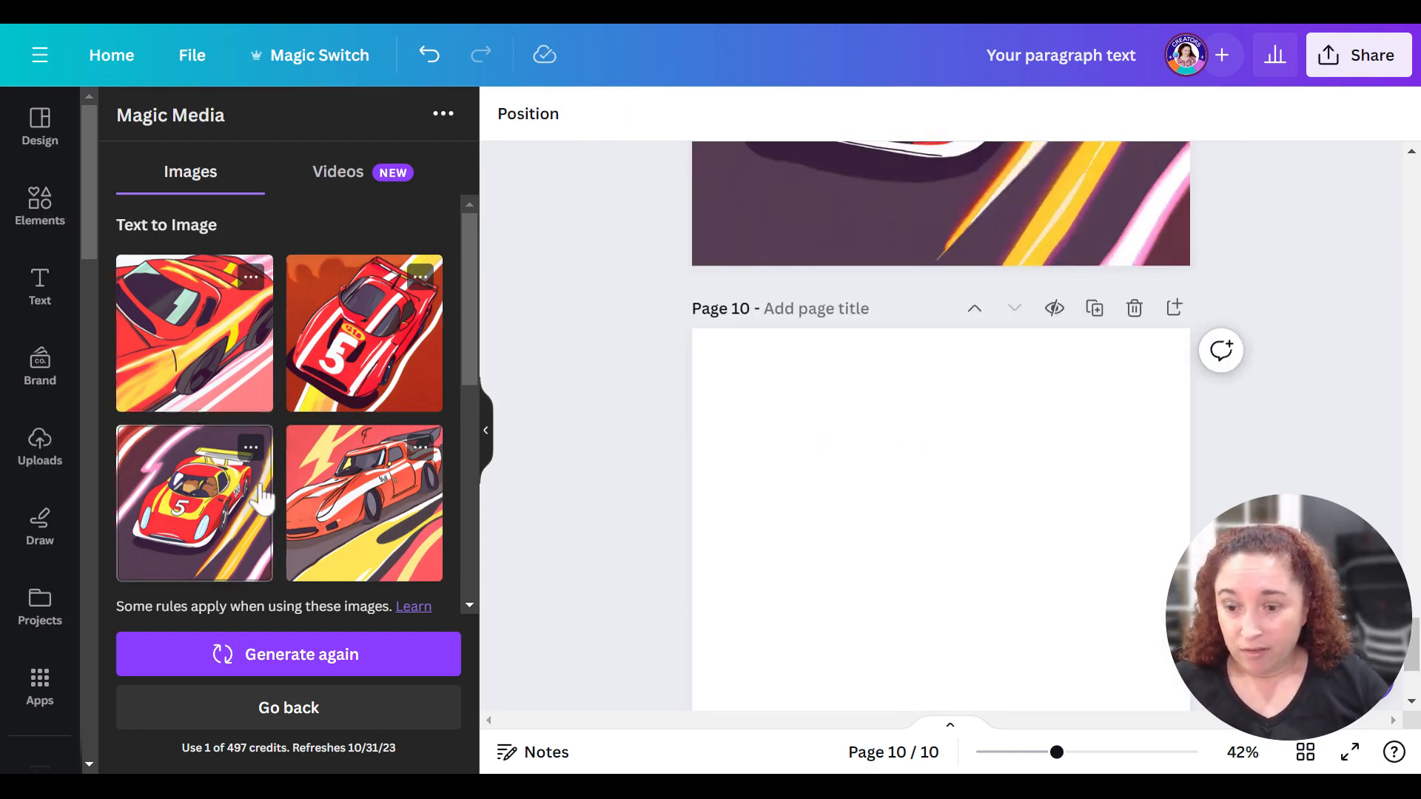
- Place the fourth generated image, the orange-red car with white stripes, on page 10 and enlarge it to fill the whole page
click(382, 511)
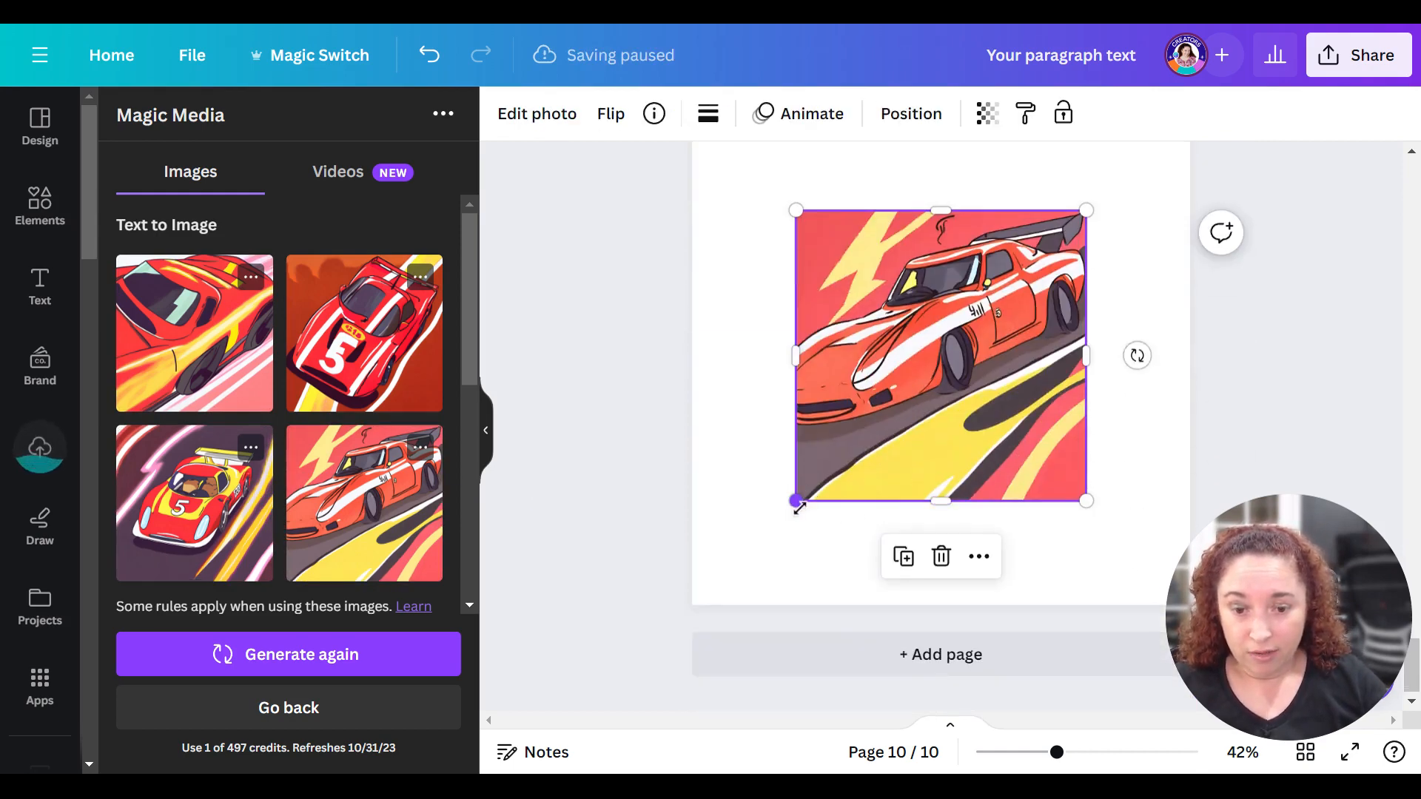
drag(798, 506, 675, 578)
scroll(958, 400, up, 2)
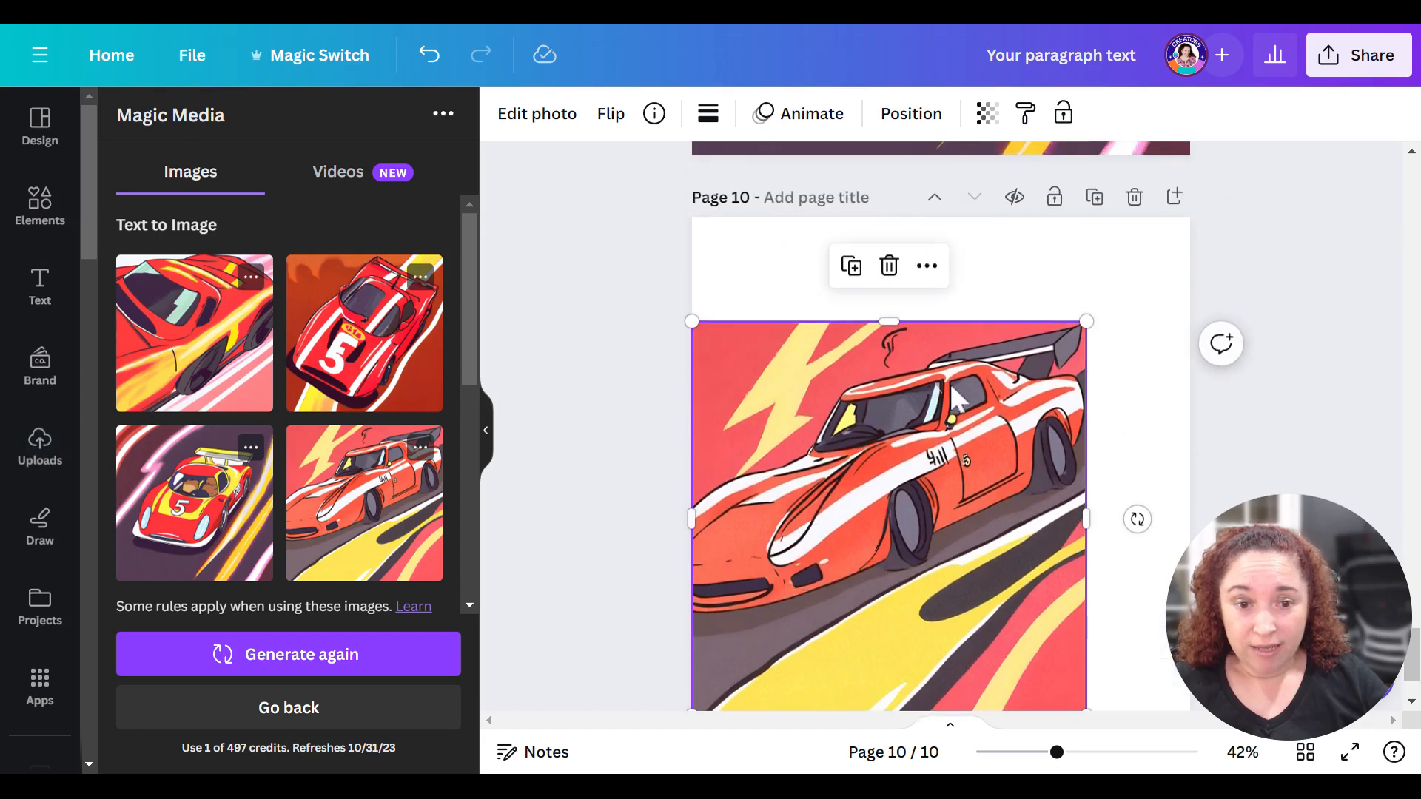
drag(1091, 330, 1208, 232)
click(549, 370)
scroll(592, 418, down, 2)
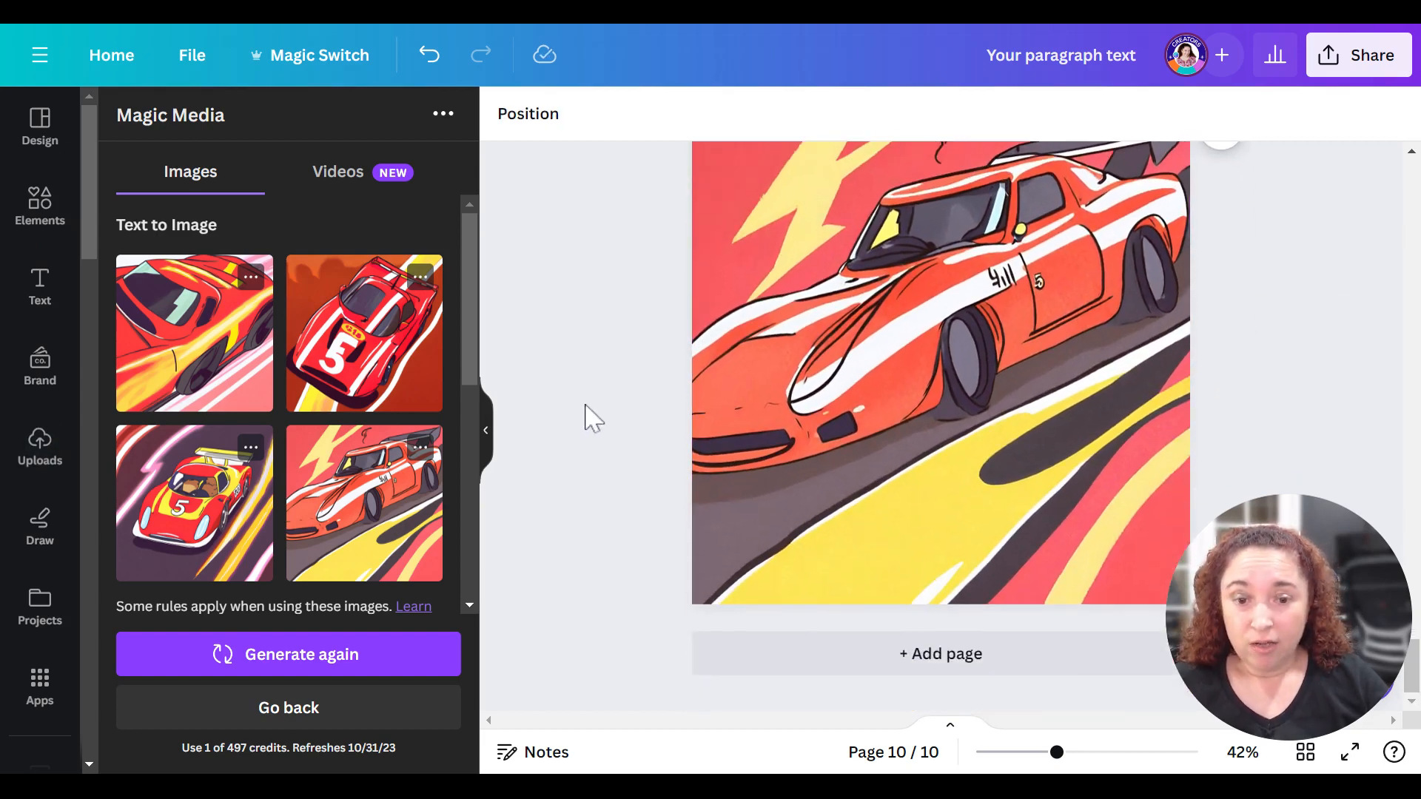
- Add a blank page after page 10 and copy the full text of the race car image prompt
click(723, 667)
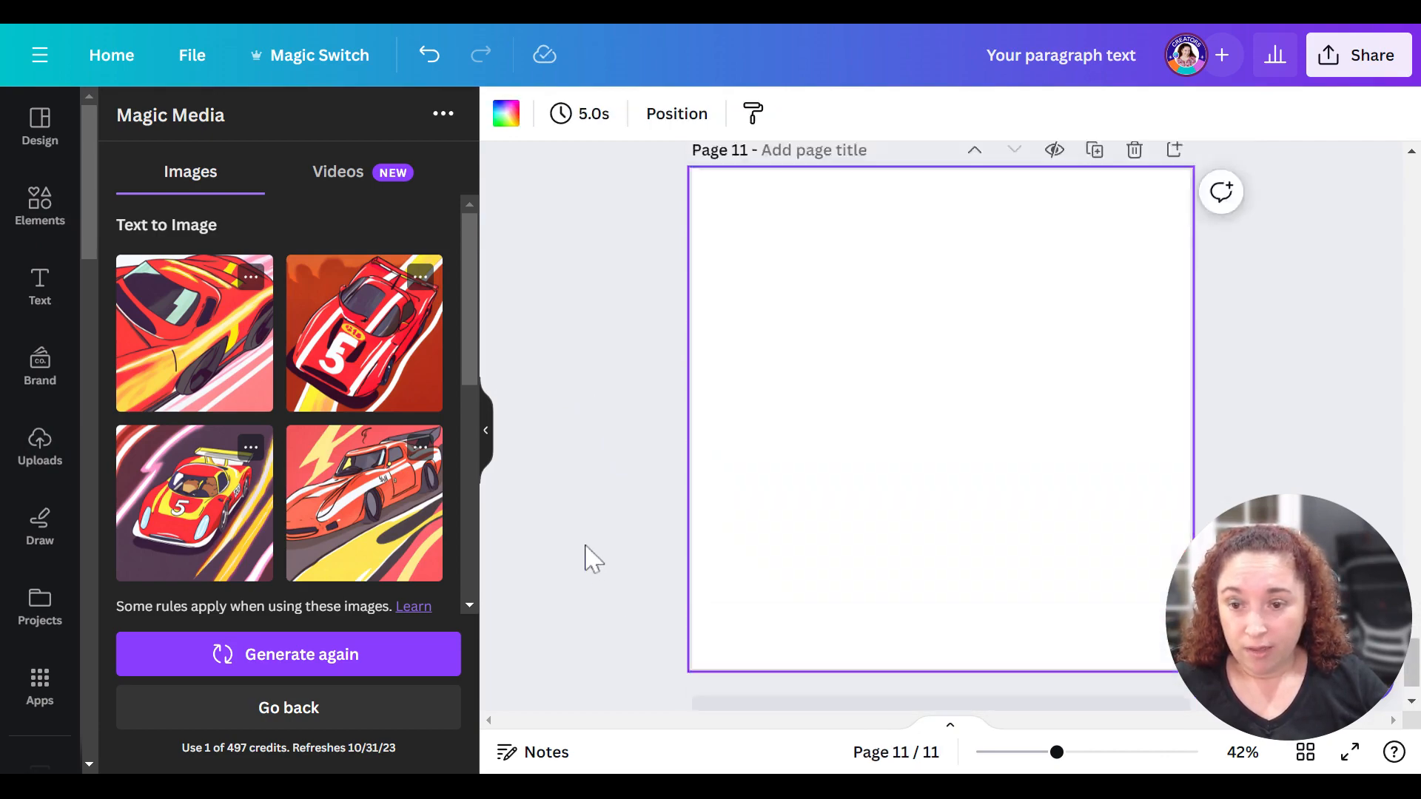
scroll(257, 512, down, 5)
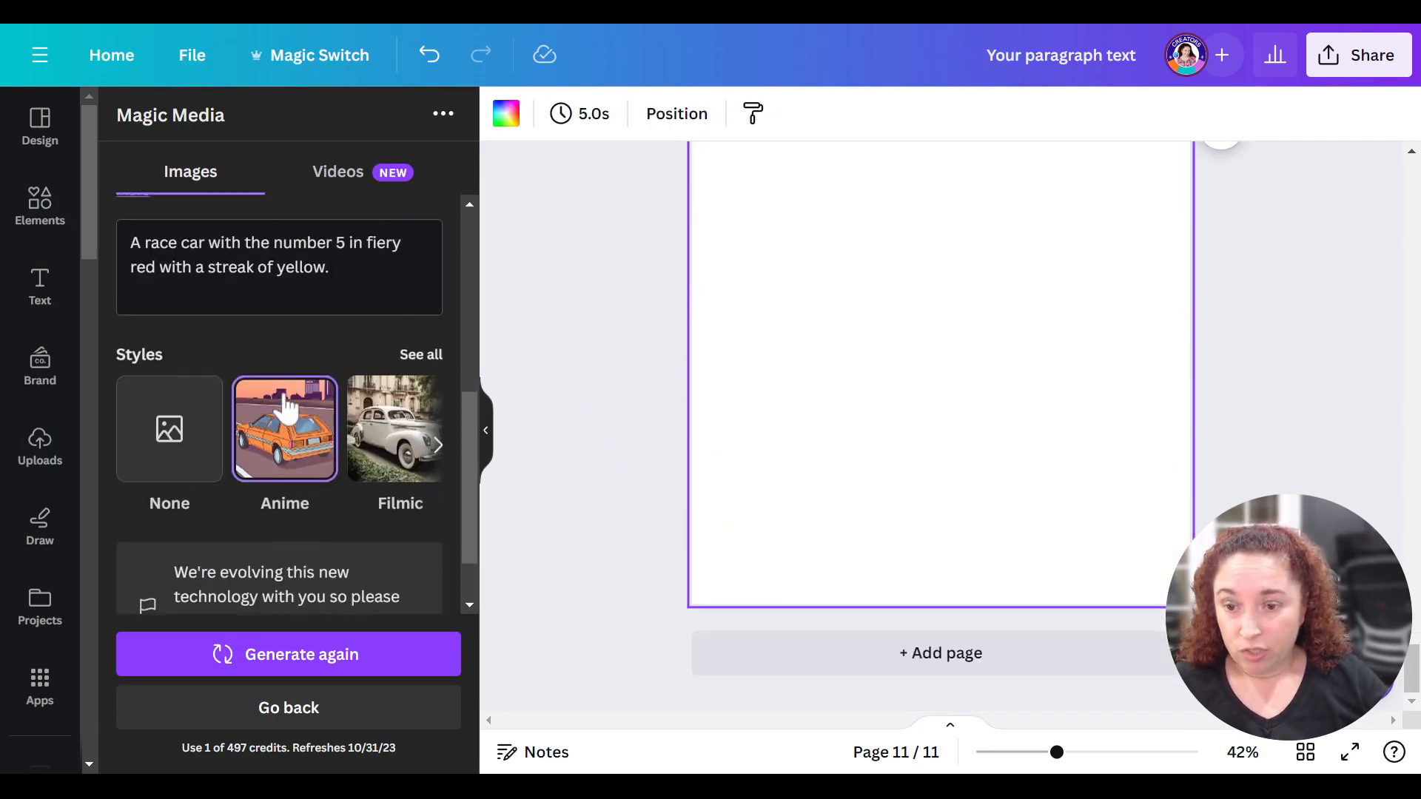
scroll(286, 407, up, 2)
drag(330, 372, 130, 347)
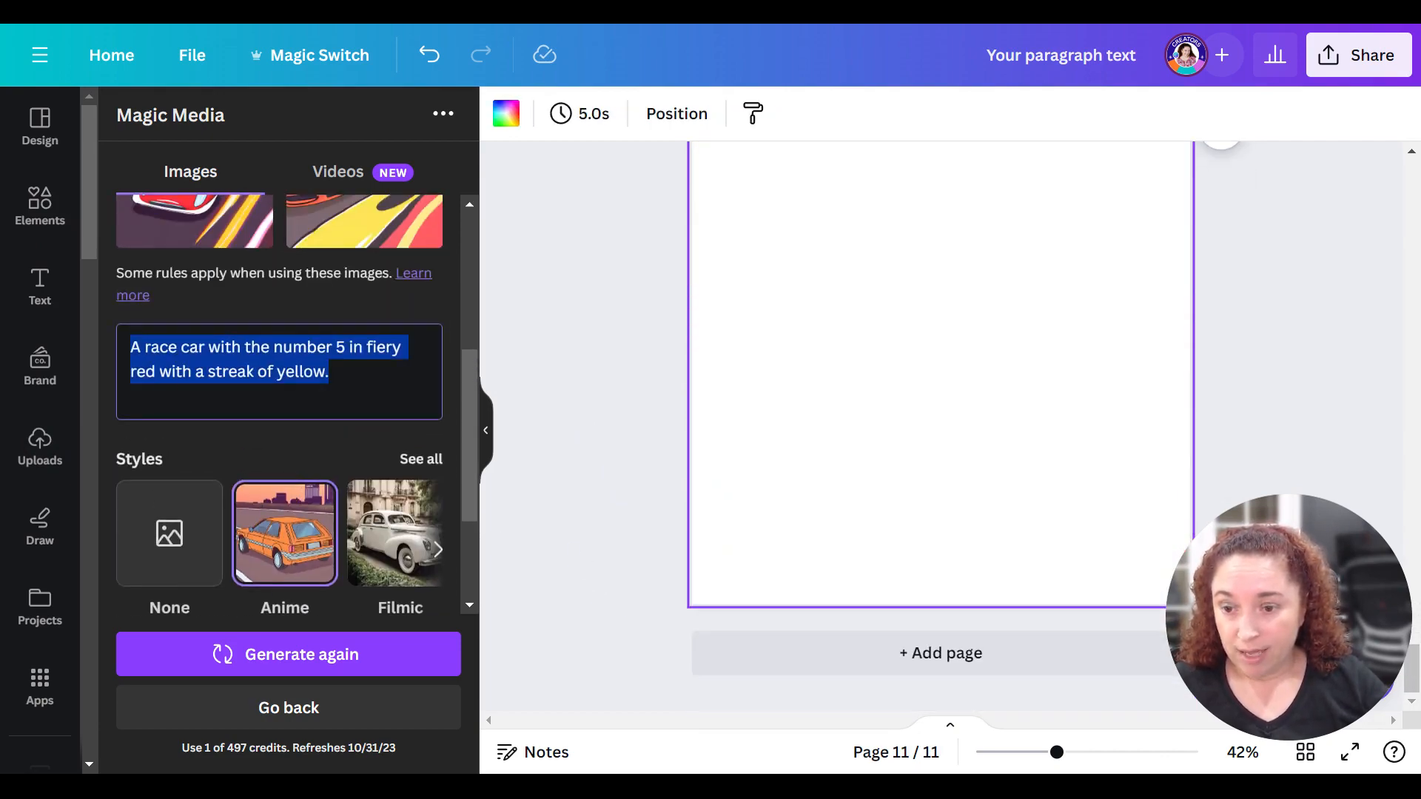
click(237, 371)
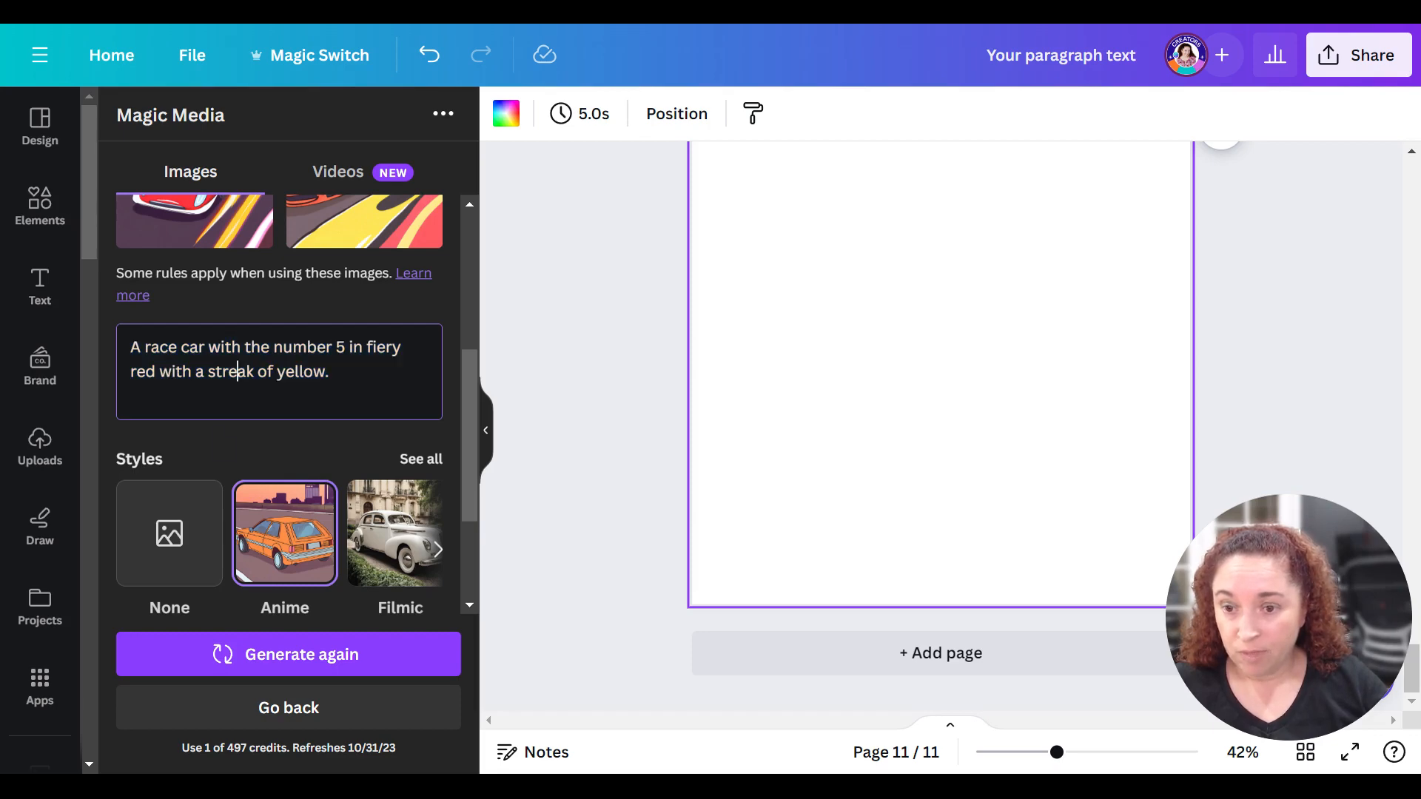
- Replace the text-to-video prompt with "A race car with the number 5 in fiery red with a streak of yellow." and generate a video
click(339, 175)
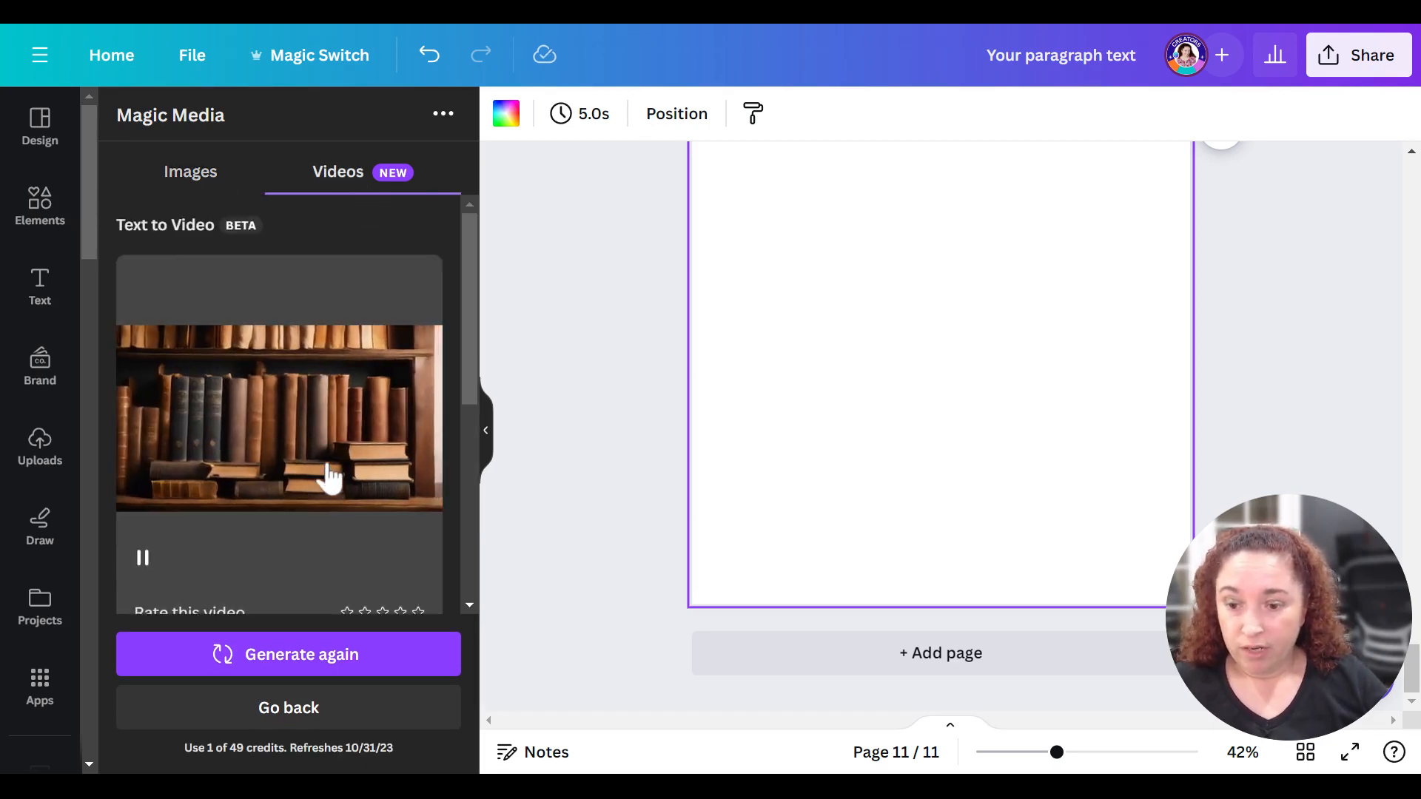
scroll(327, 475, down, 5)
scroll(308, 447, up, 5)
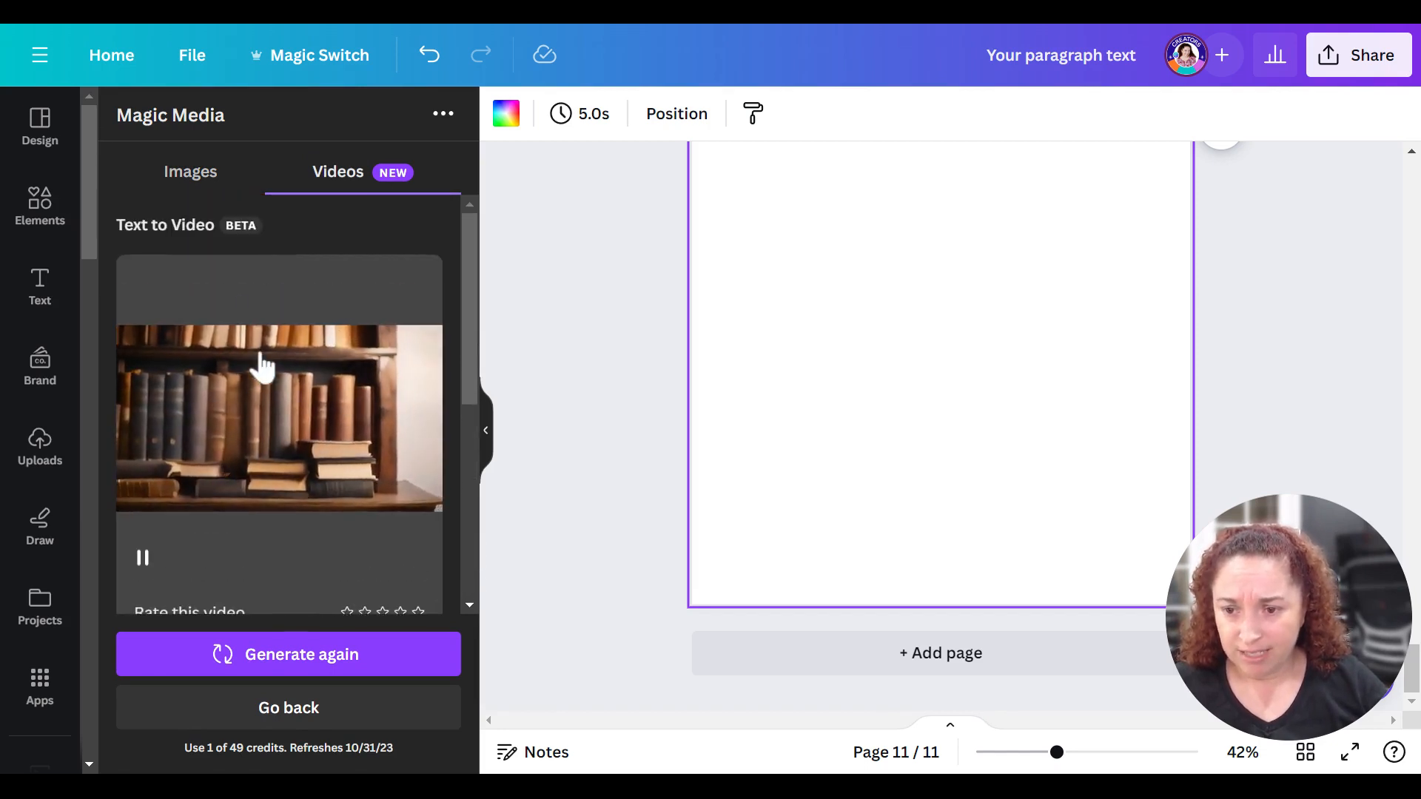
scroll(301, 419, down, 5)
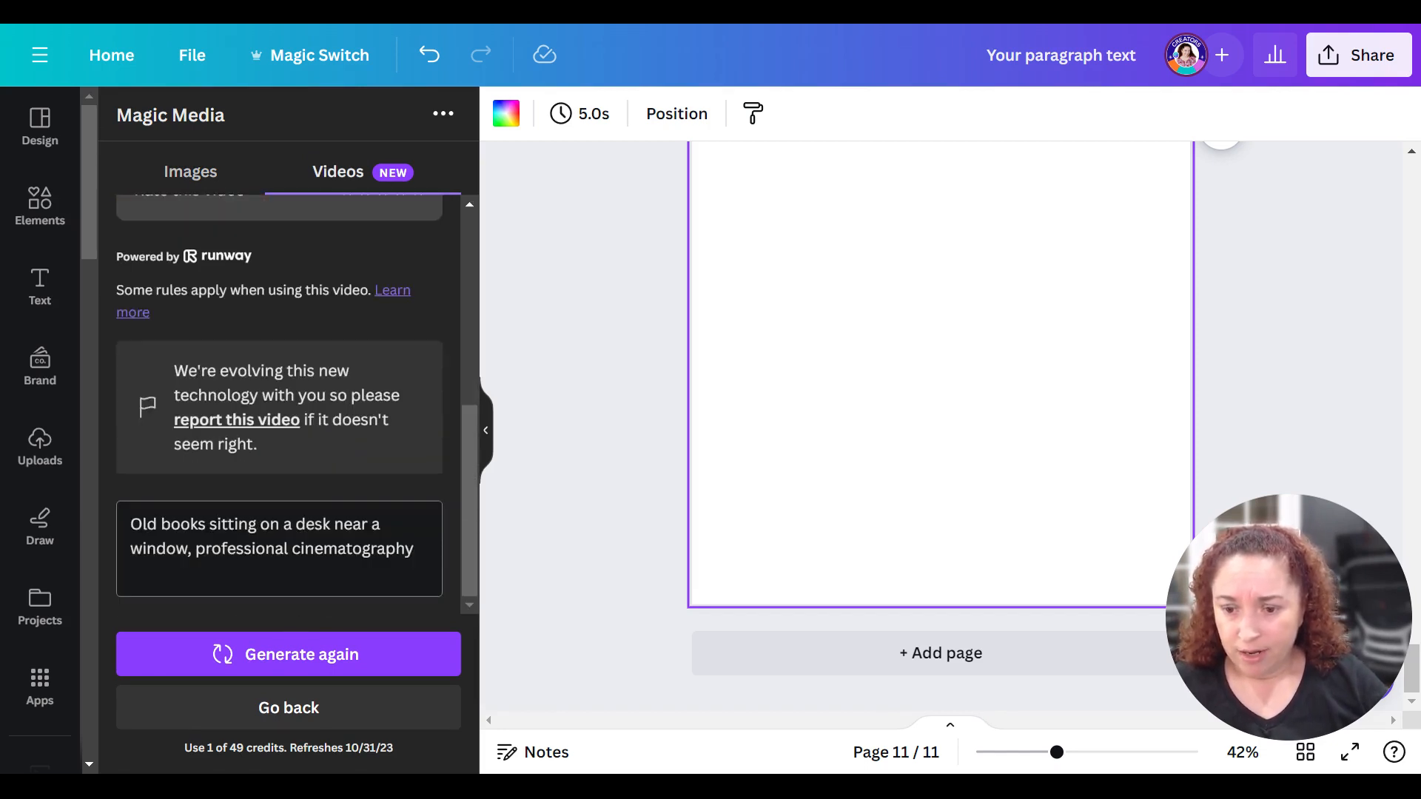
drag(414, 548, 130, 524)
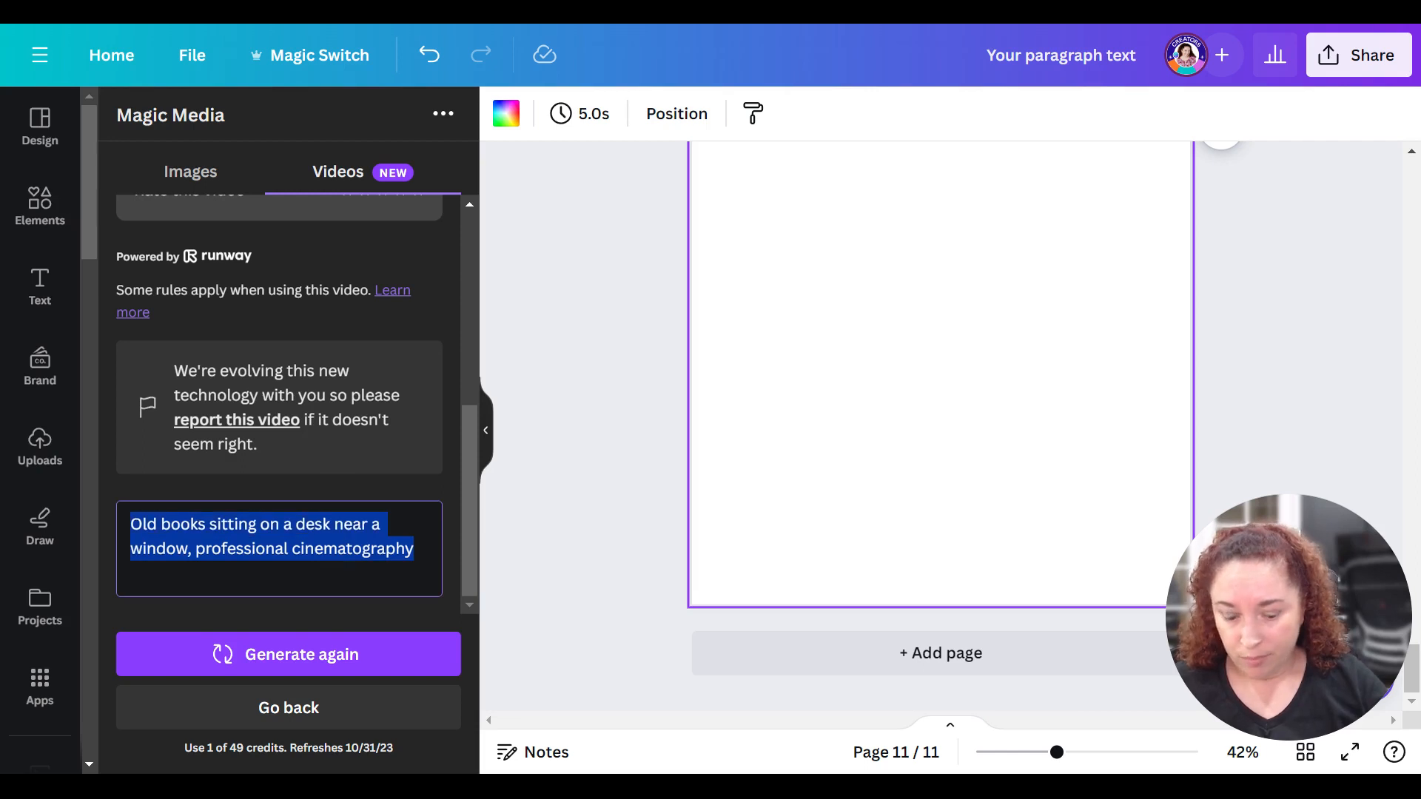
key(BackSpace)
text(A race car with the number 5 in fiery red with a streak of yellow.)
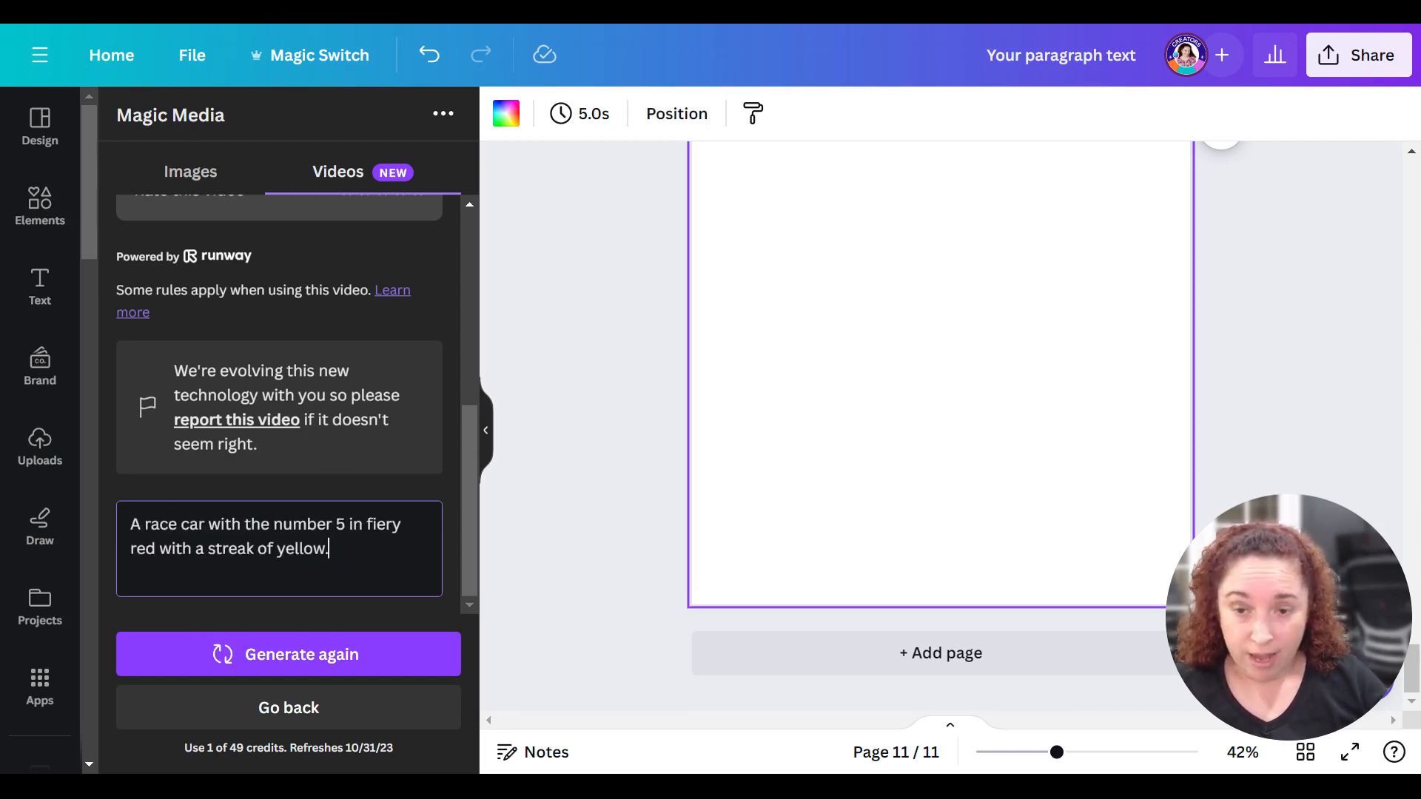
click(270, 656)
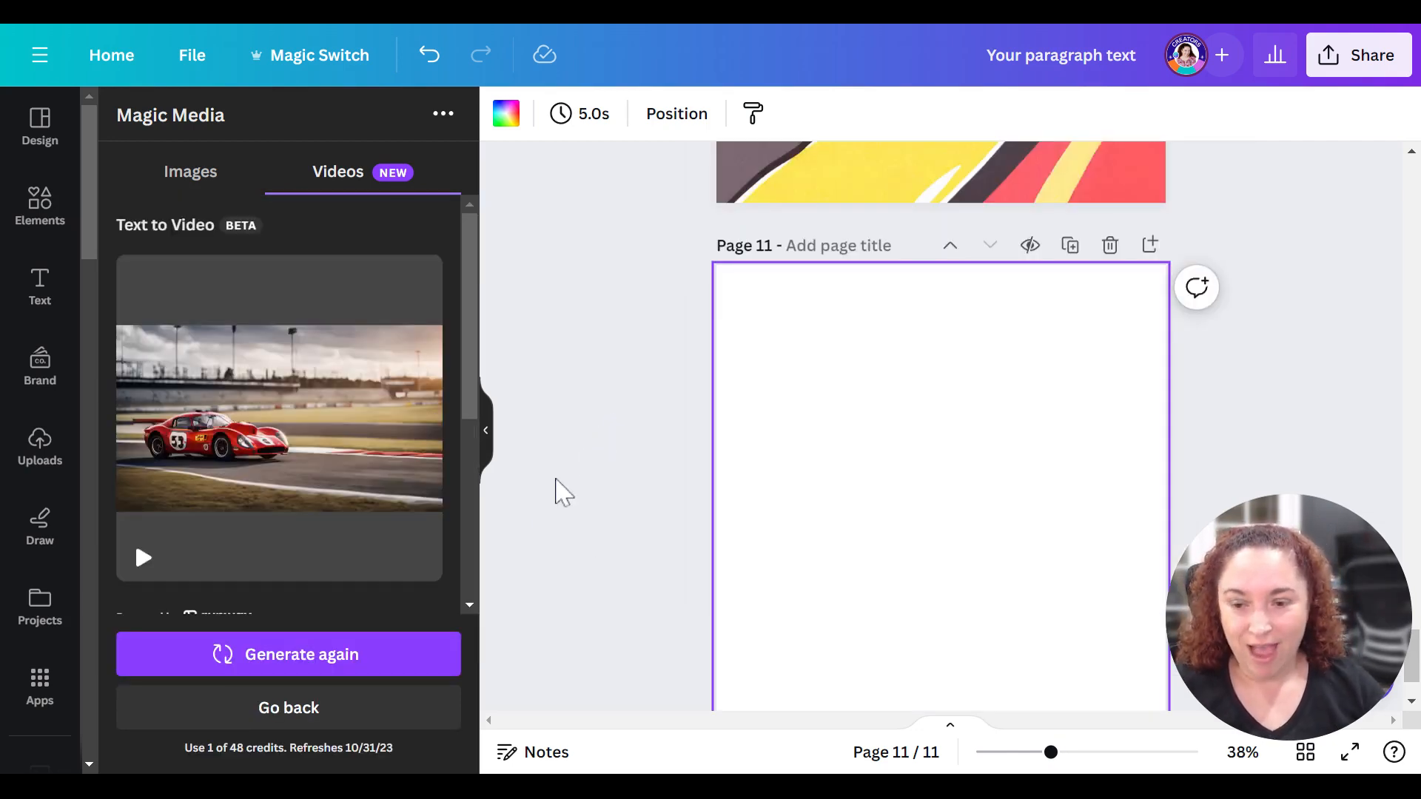
- Place the generated race car video on page 11 and enlarge and crop it to cover most of the page
mouse_move(207, 538)
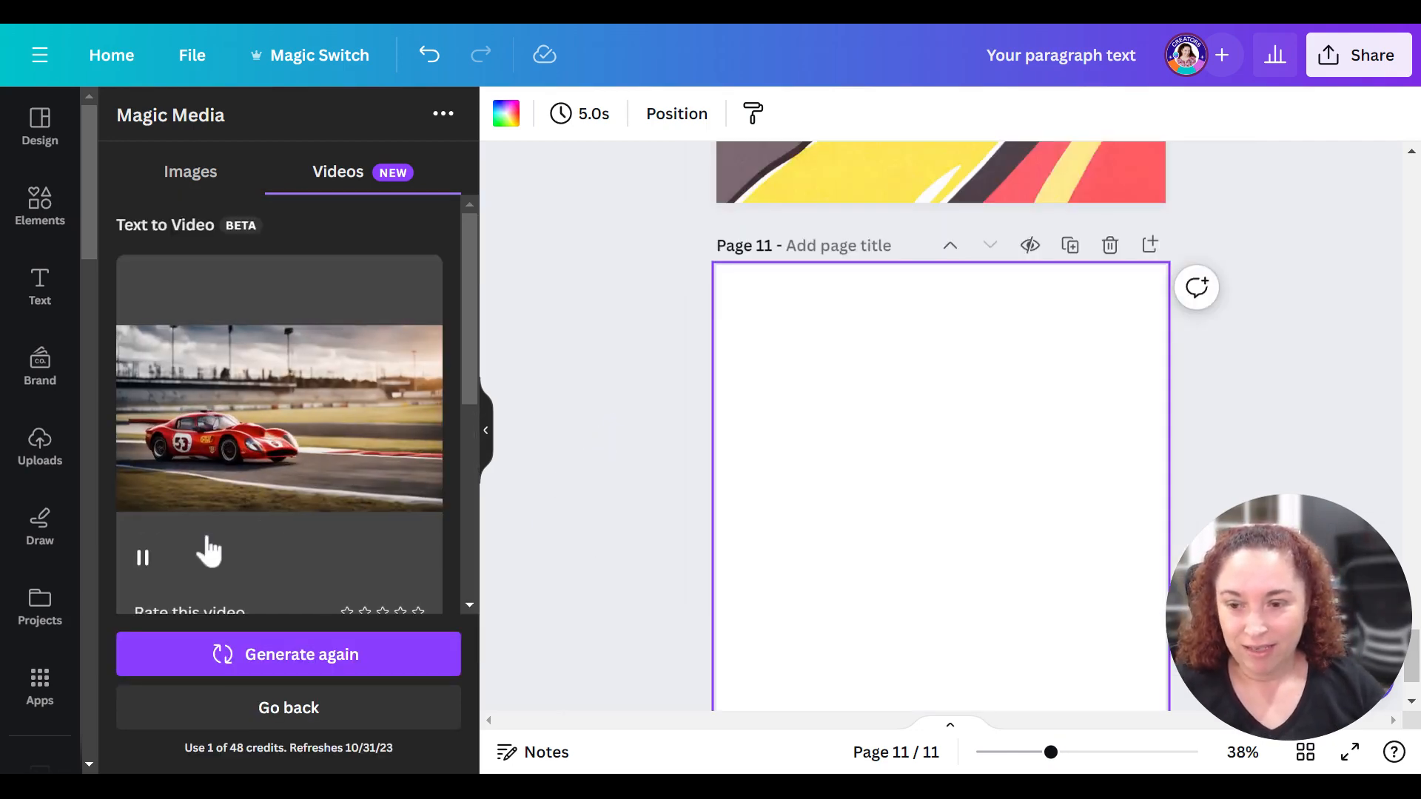
click(257, 442)
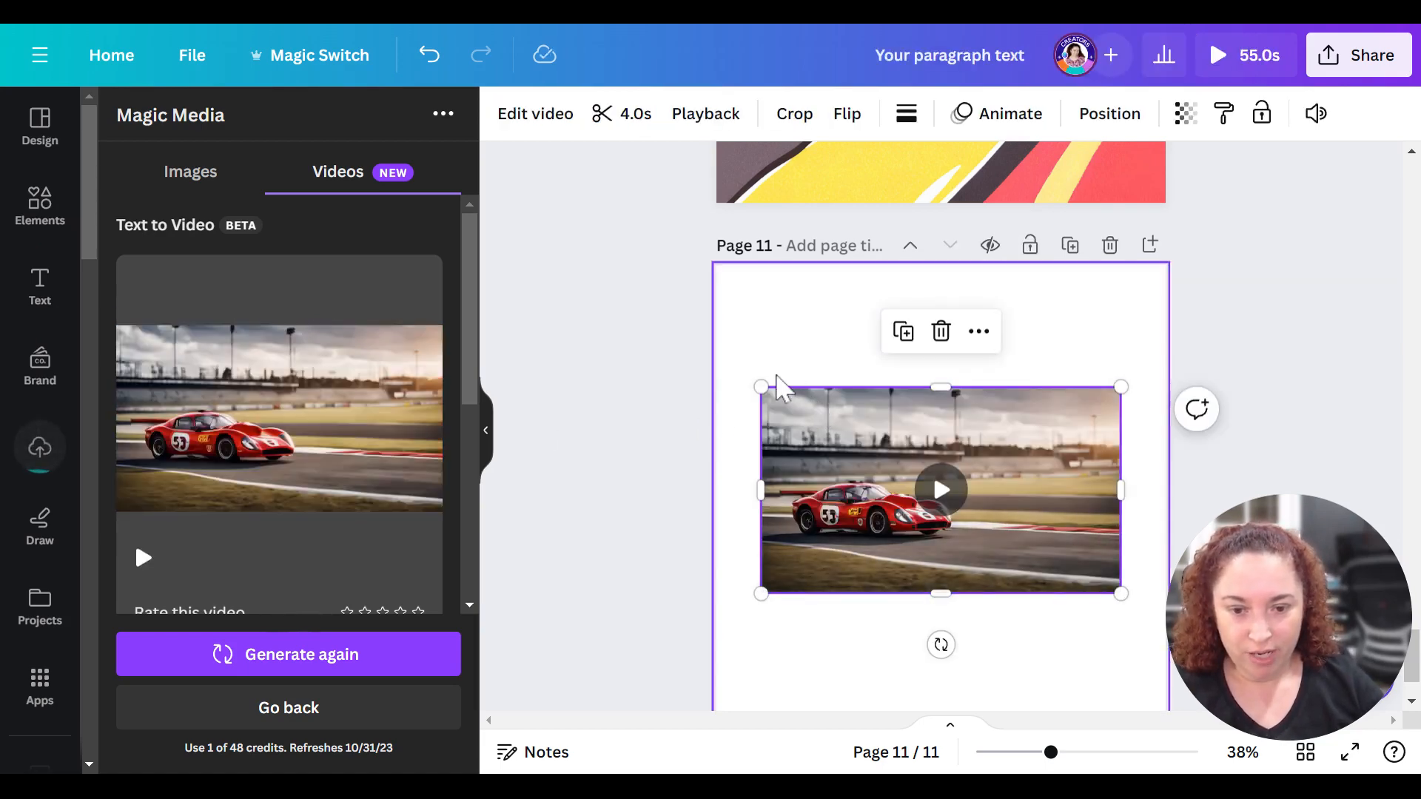
drag(760, 386, 716, 361)
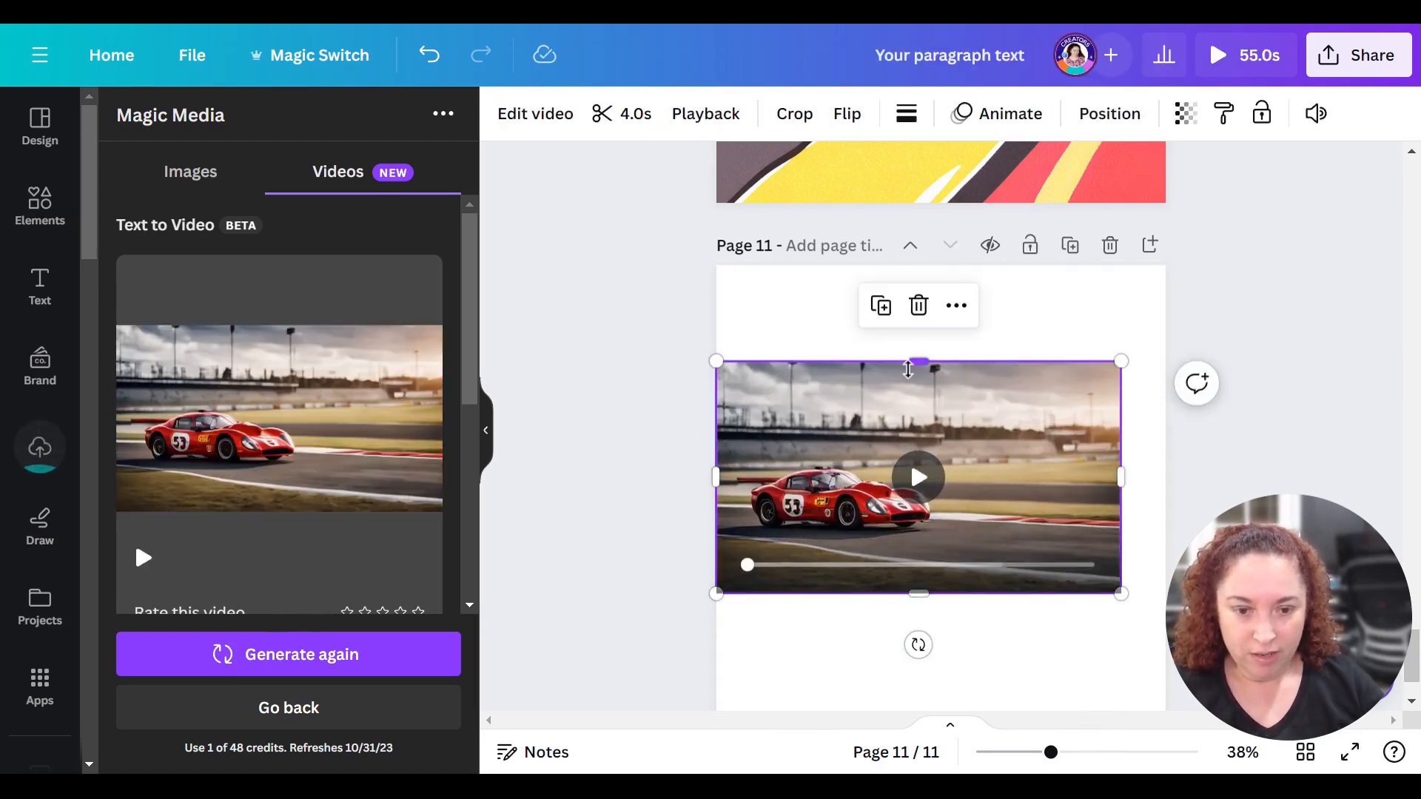
drag(908, 370, 912, 283)
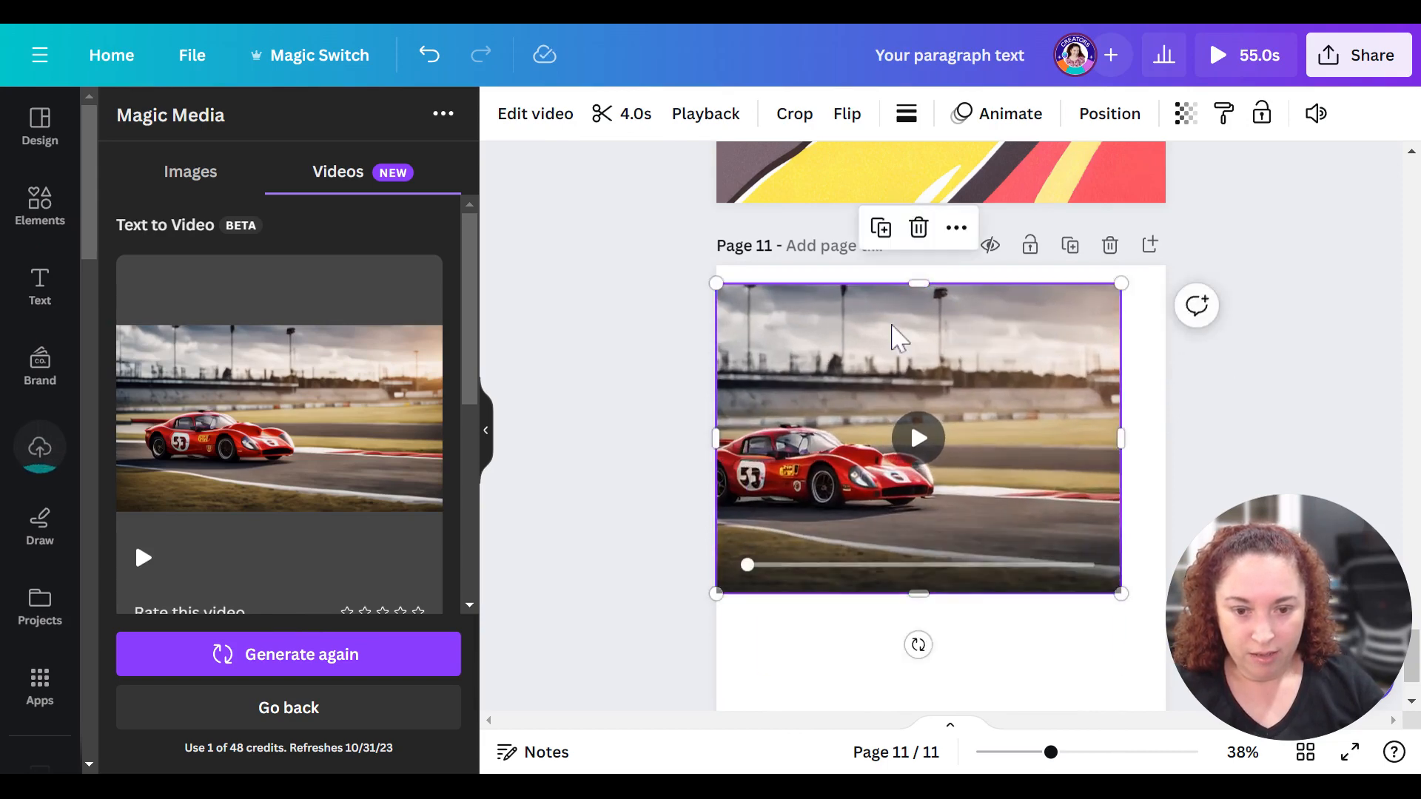
drag(897, 336, 903, 323)
drag(923, 594, 920, 650)
- Play the race car video on page 11, and replay it at 39% zoom
click(935, 469)
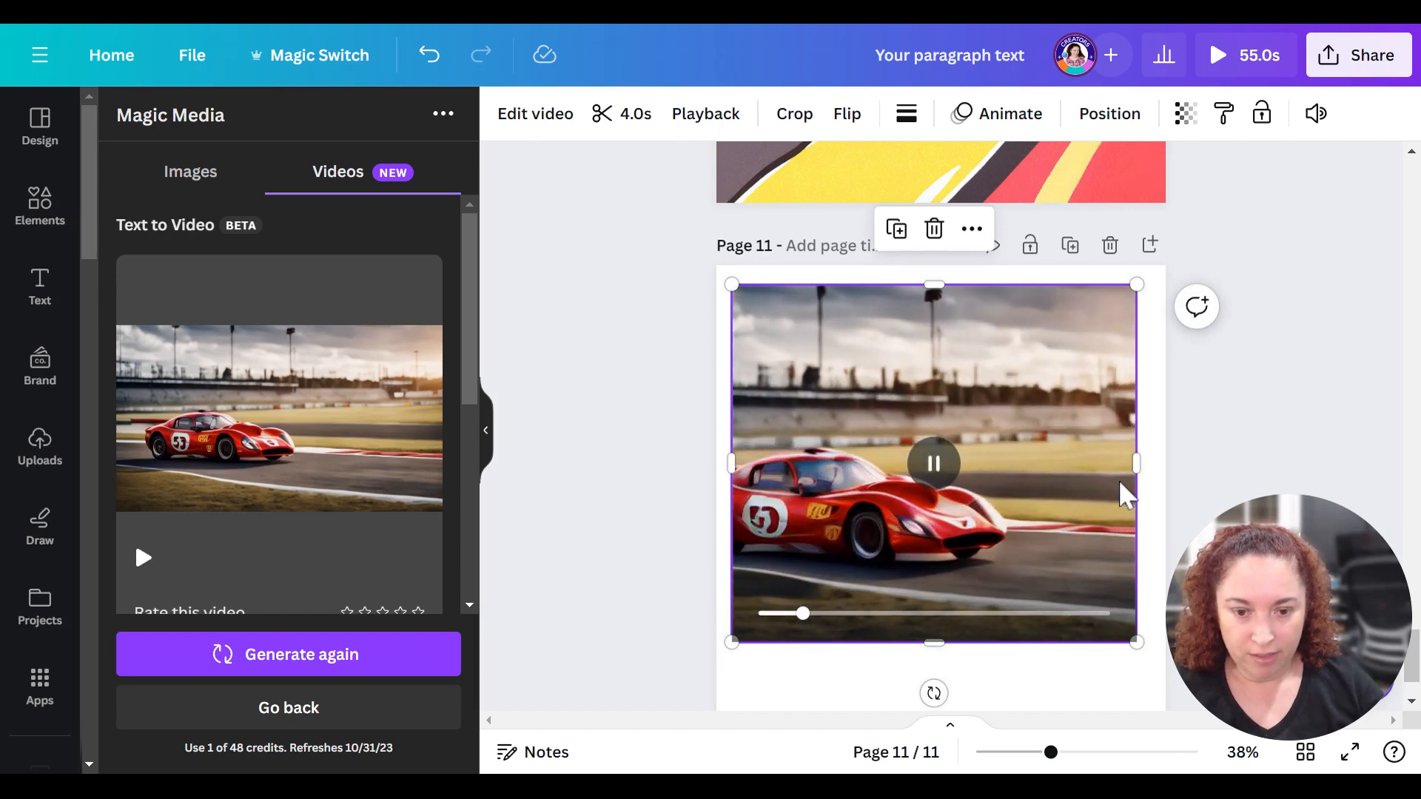
scroll(1293, 399, down, 2)
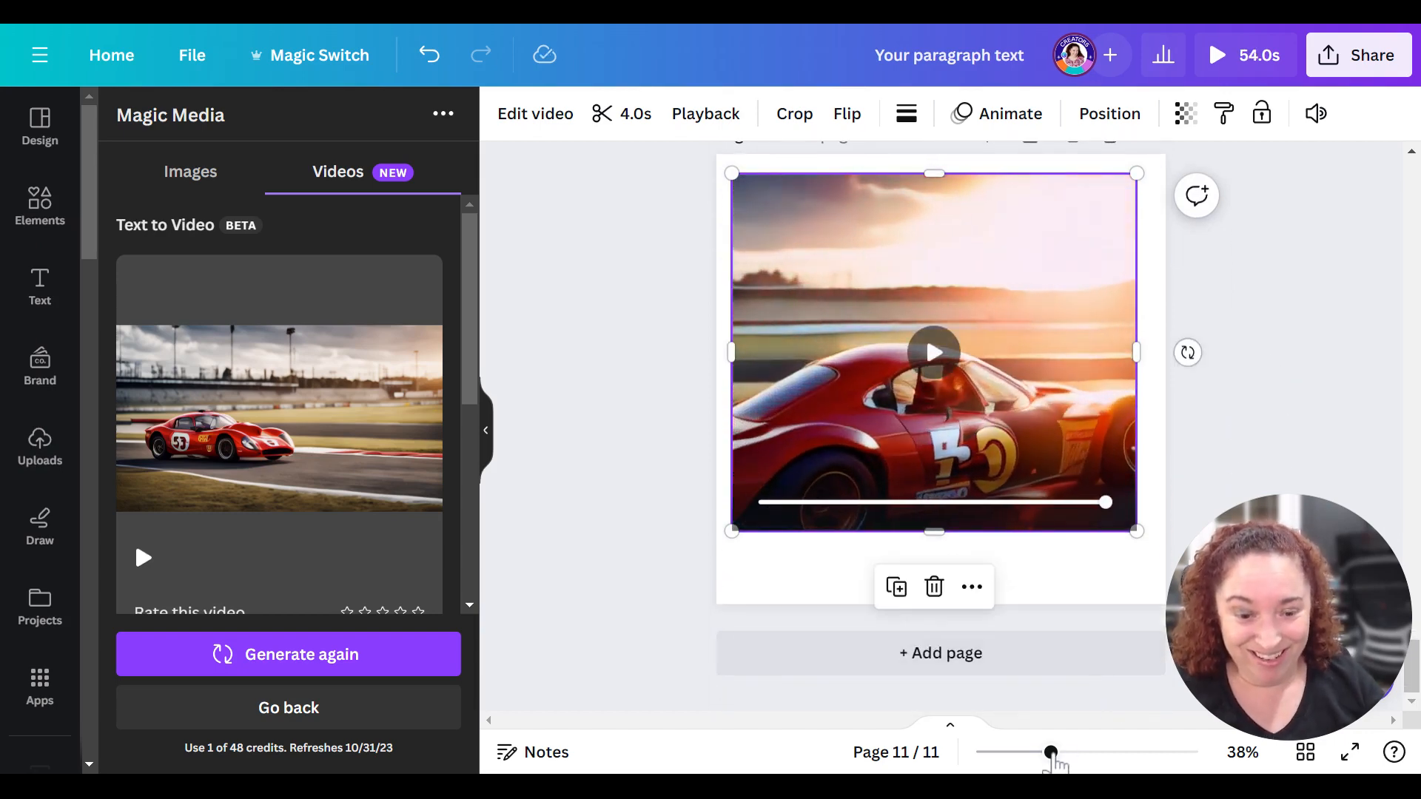
drag(1051, 751, 1054, 752)
click(934, 353)
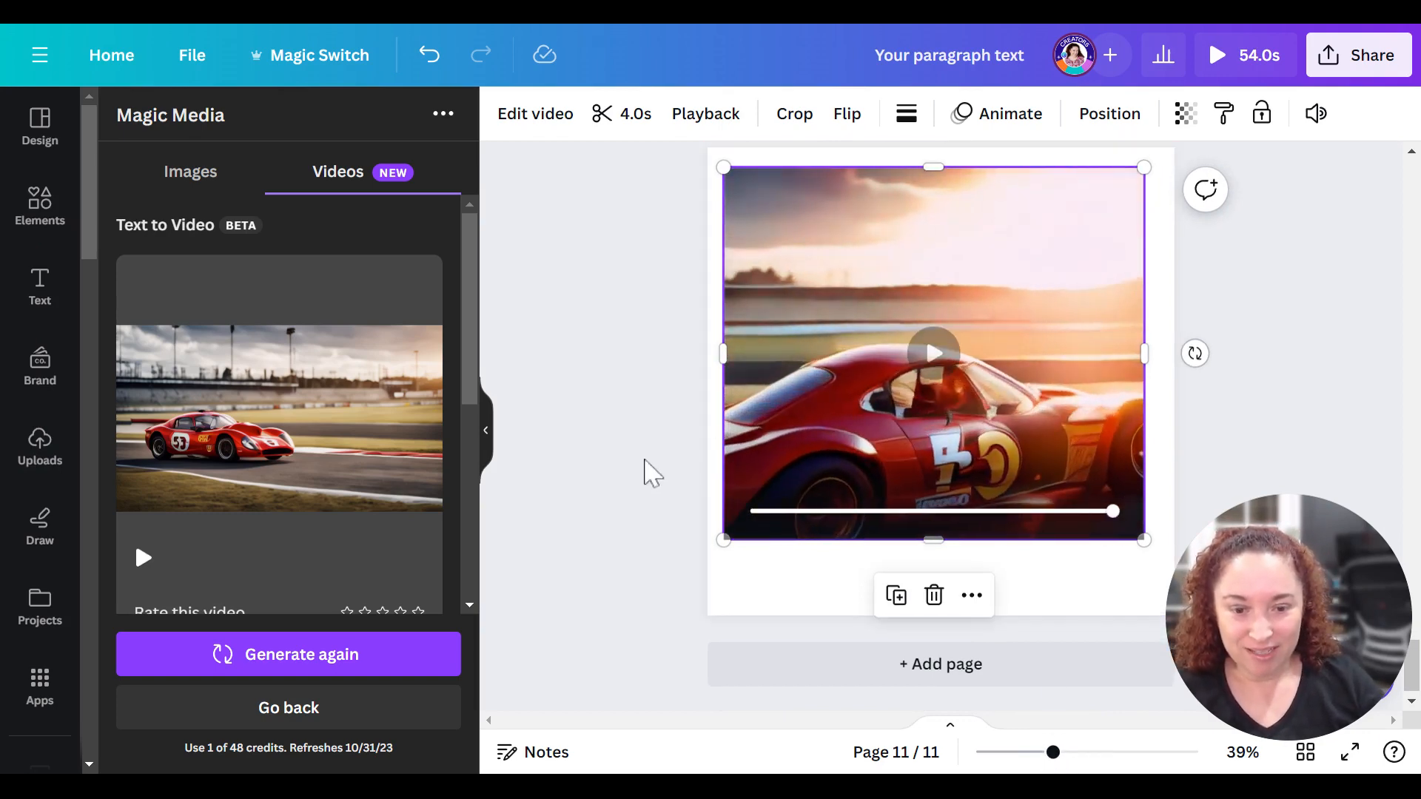
- Scale down the race car video on page 11 and widen its crop to a landscape frame spanning nearly the full page width
drag(935, 541, 935, 583)
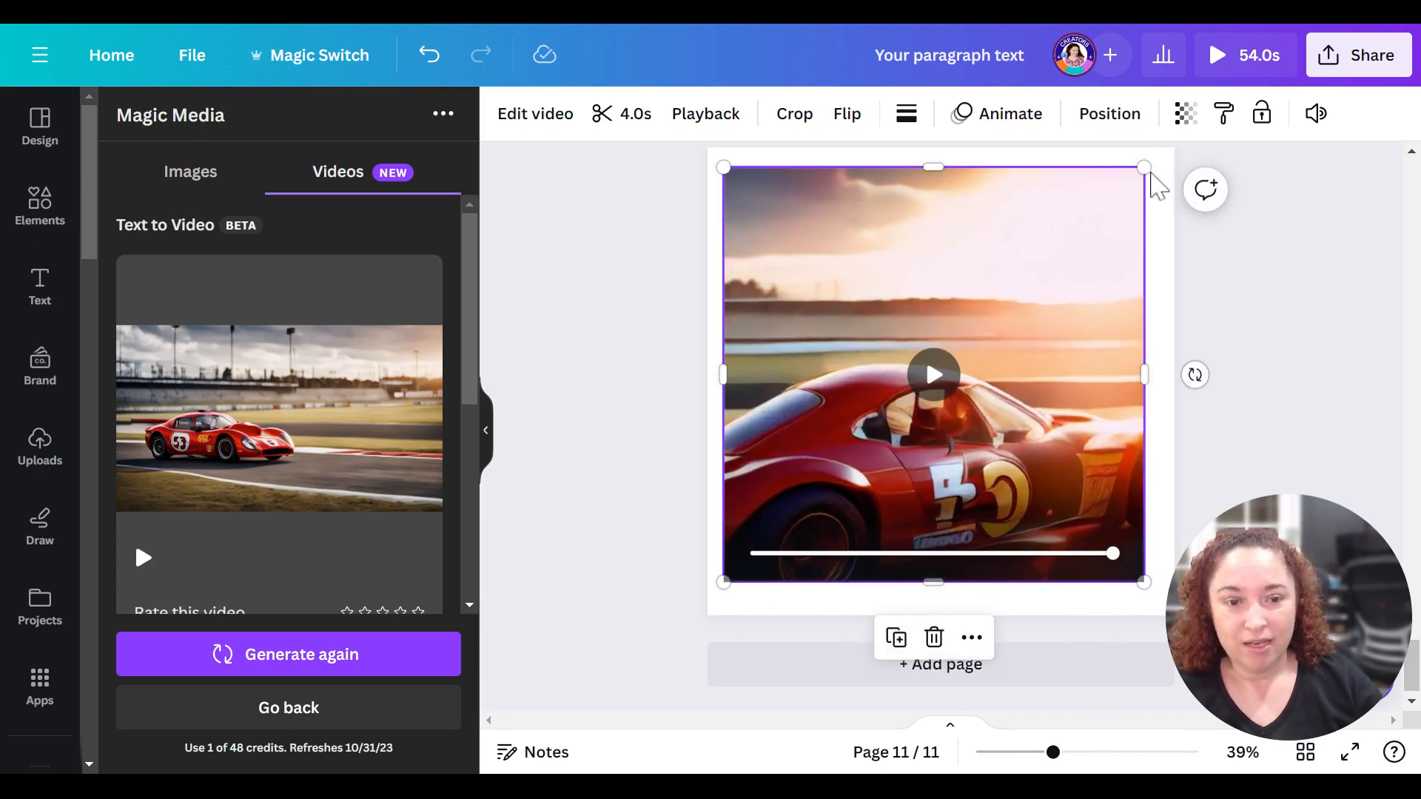
drag(1144, 167, 1022, 286)
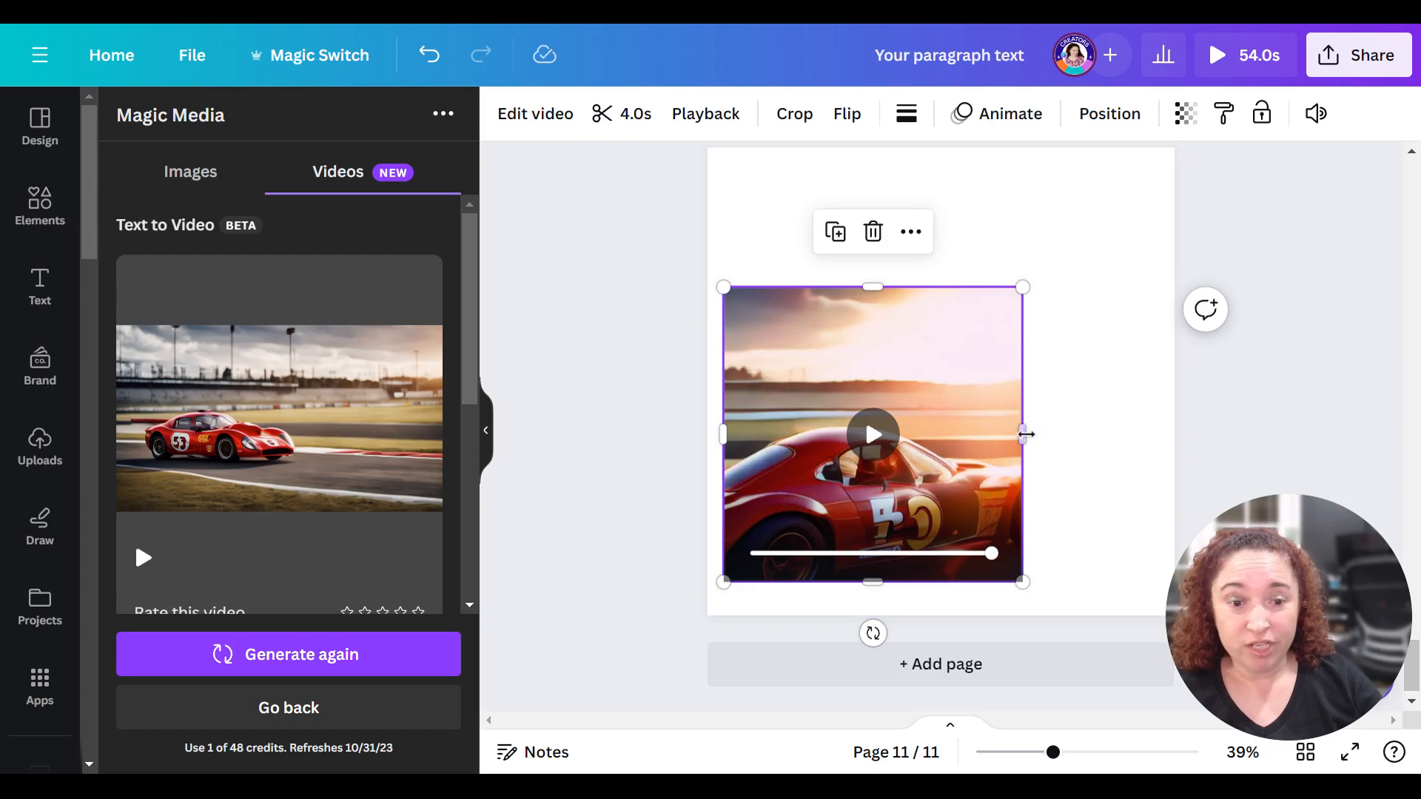
mouse_move(1022, 433)
mouse_down()
mouse_move(1143, 433)
mouse_move(1000, 418)
mouse_up()
drag(740, 420, 705, 425)
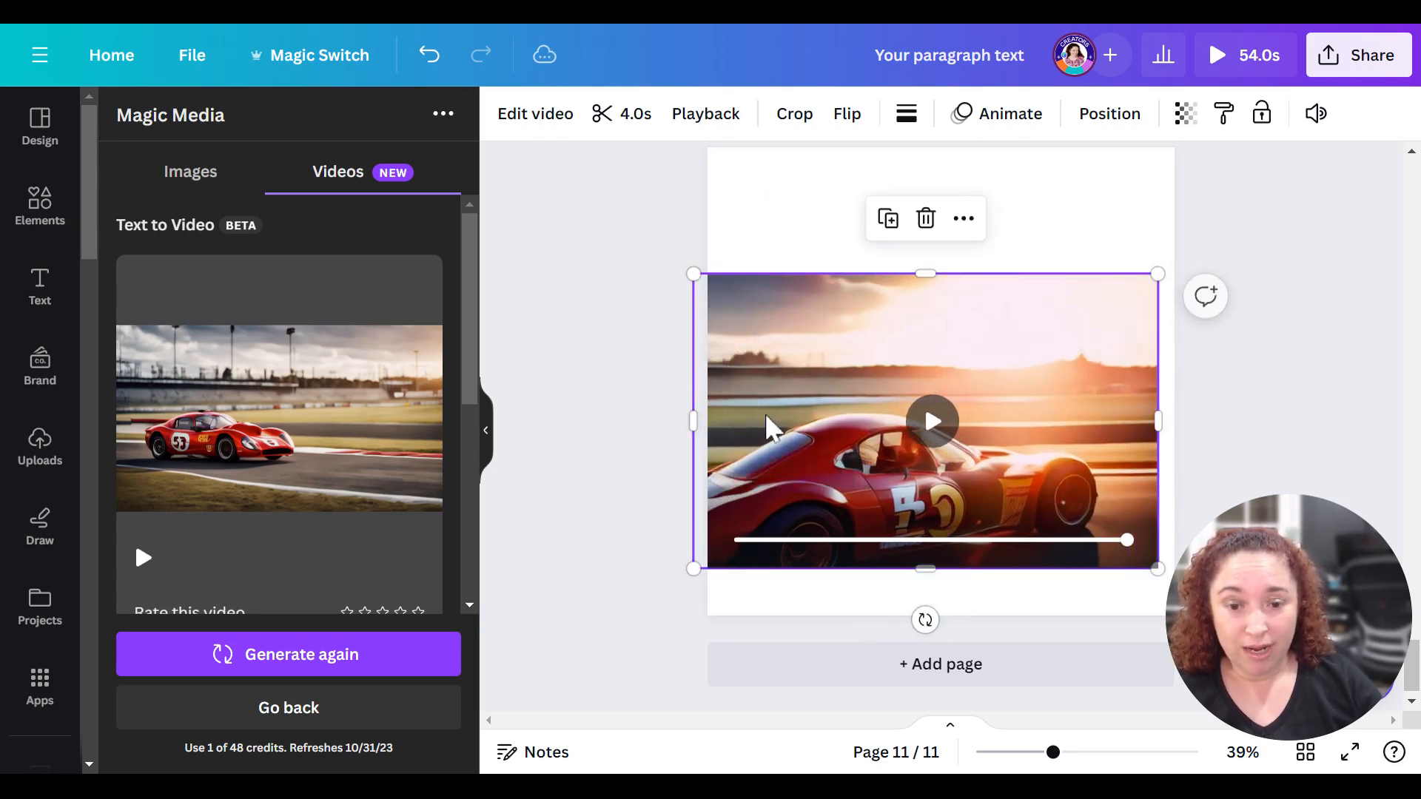
drag(699, 567, 793, 526)
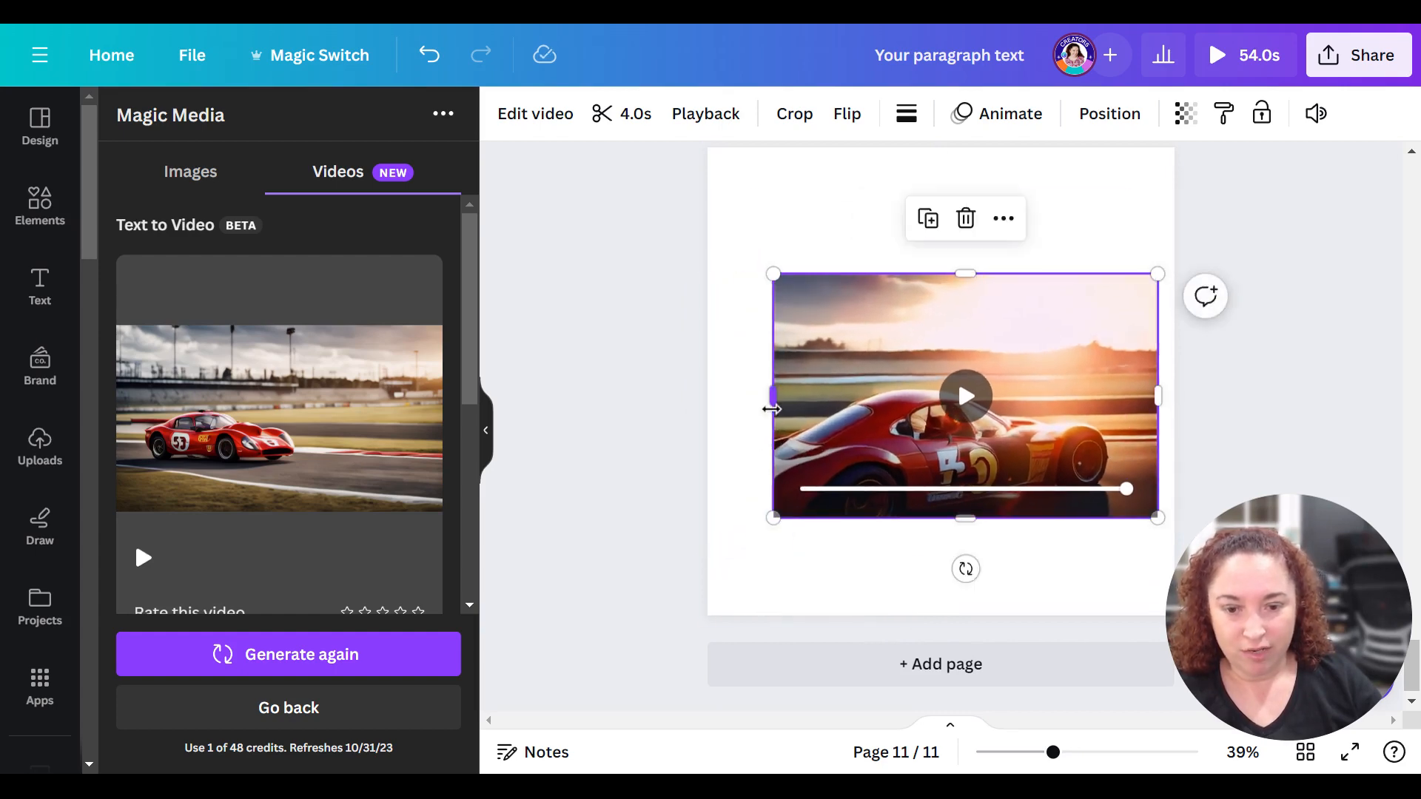
drag(772, 397, 707, 397)
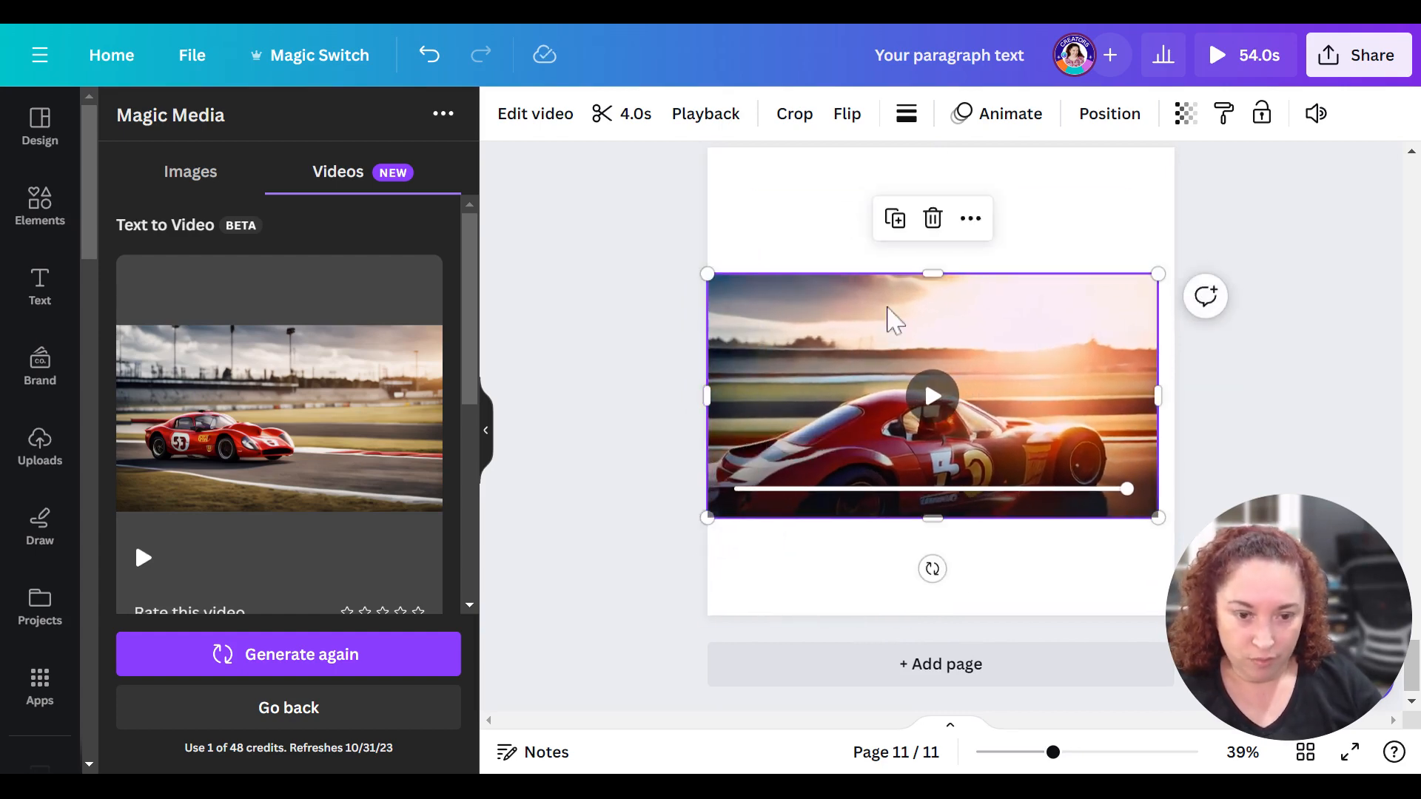
- Play the resized race car video on page 11 and its Magic Media preview, and review the prompt used
click(929, 415)
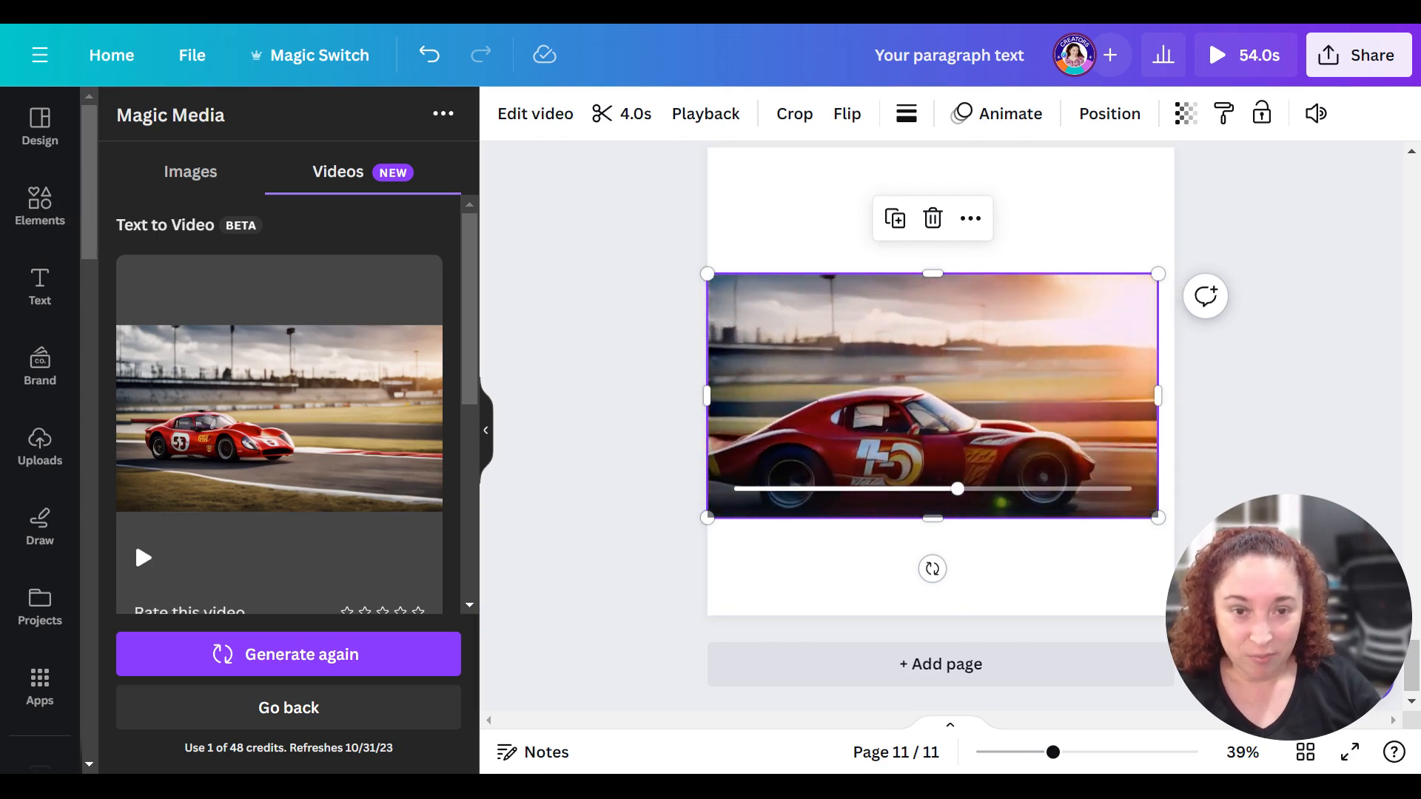
click(348, 492)
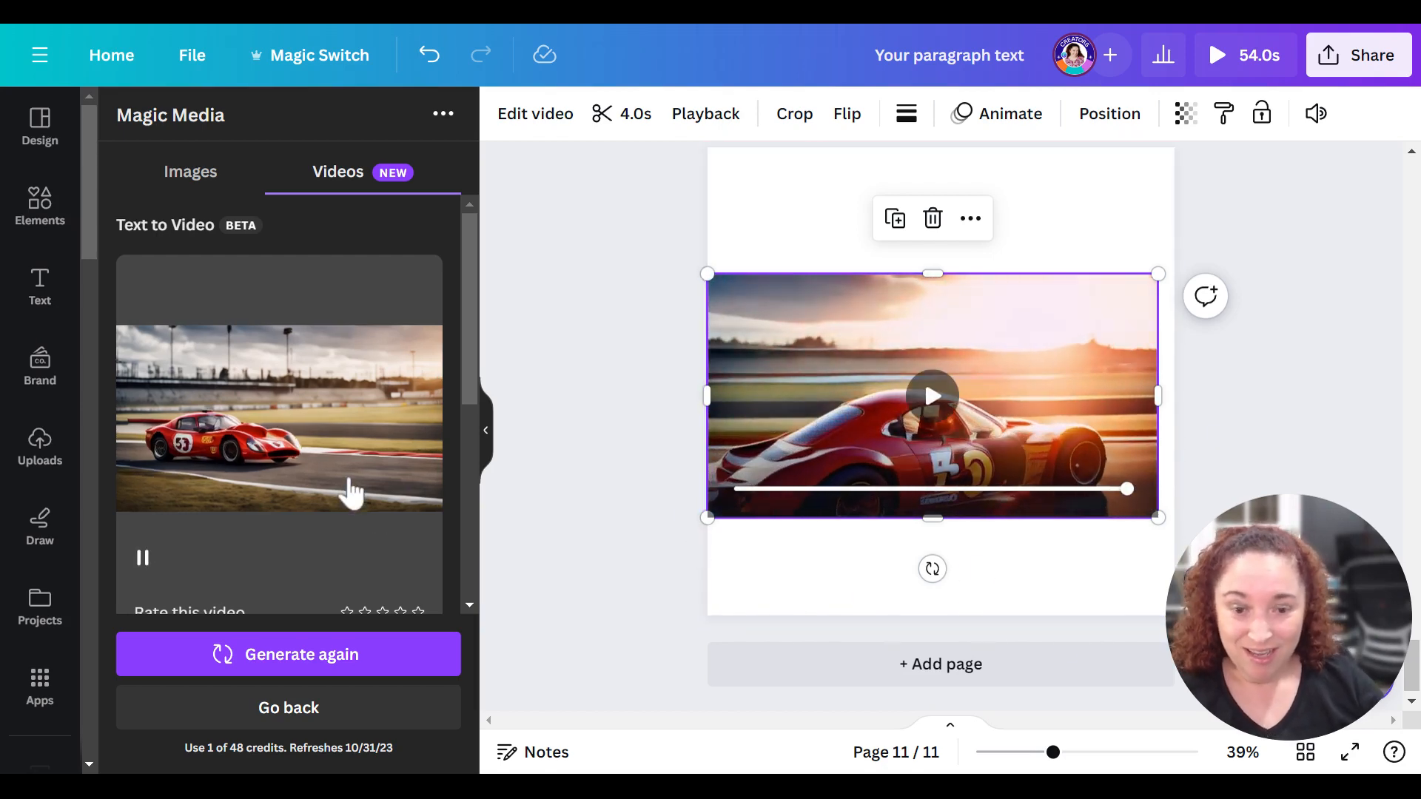
scroll(356, 496, down, 5)
scroll(340, 490, down, 2)
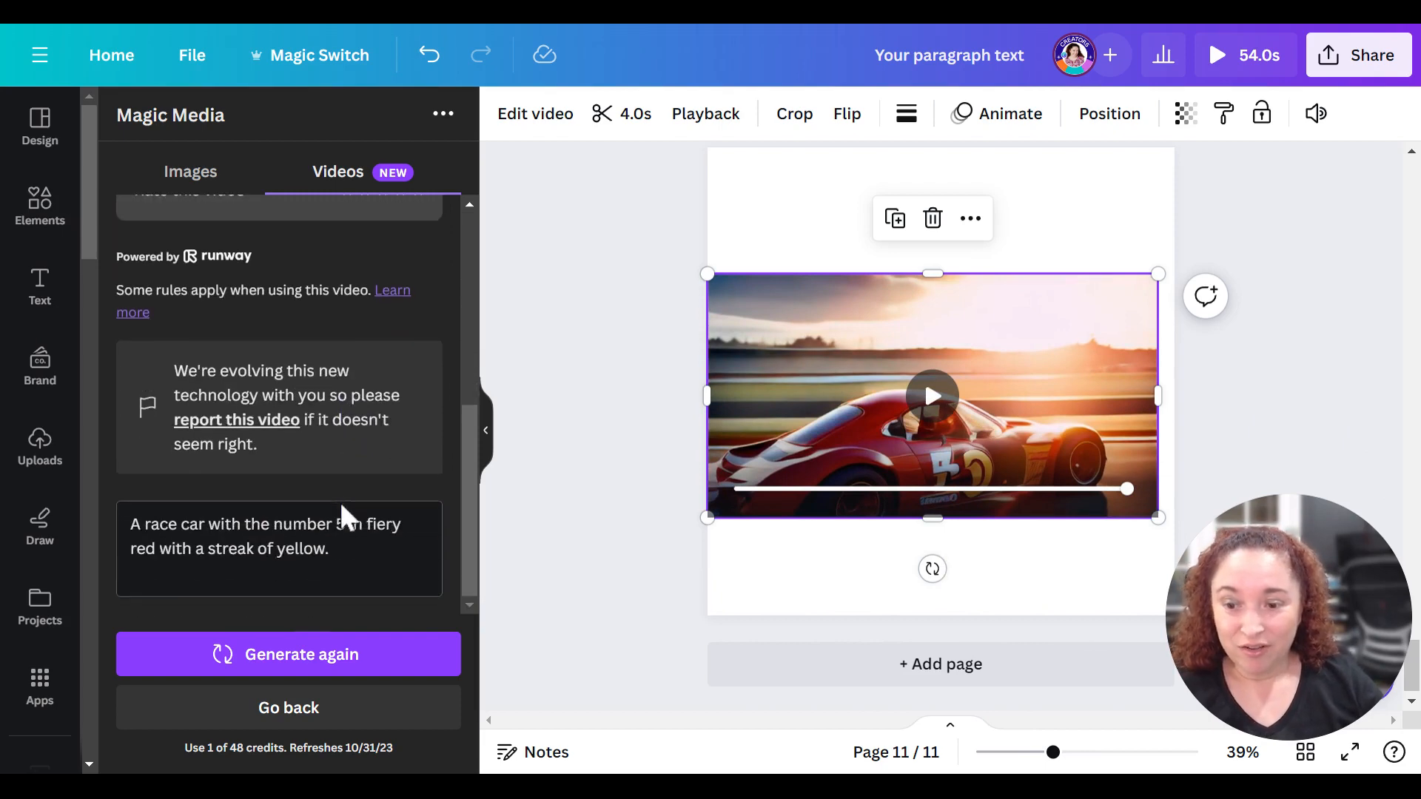